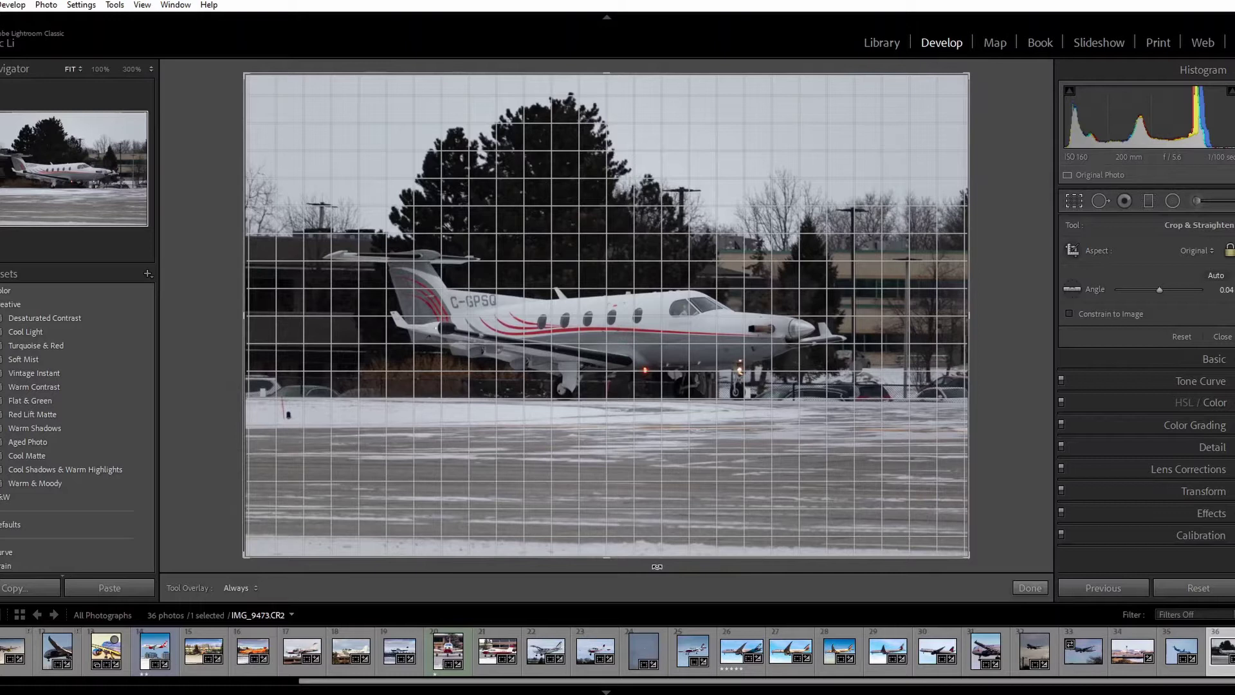
Straighten the aircraft photo to an angle of -0.53 and start tightening the crop frame around the plane
left_click_drag(657, 567, 659, 564)
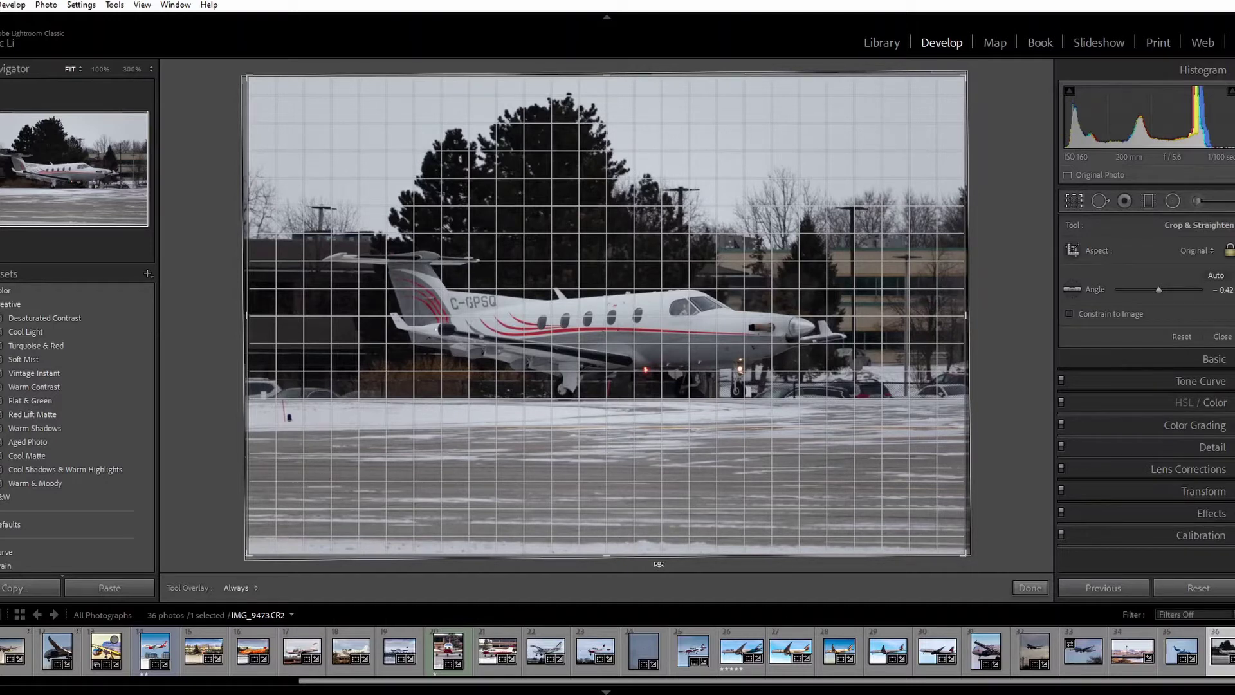
left_click_drag(659, 563, 660, 563)
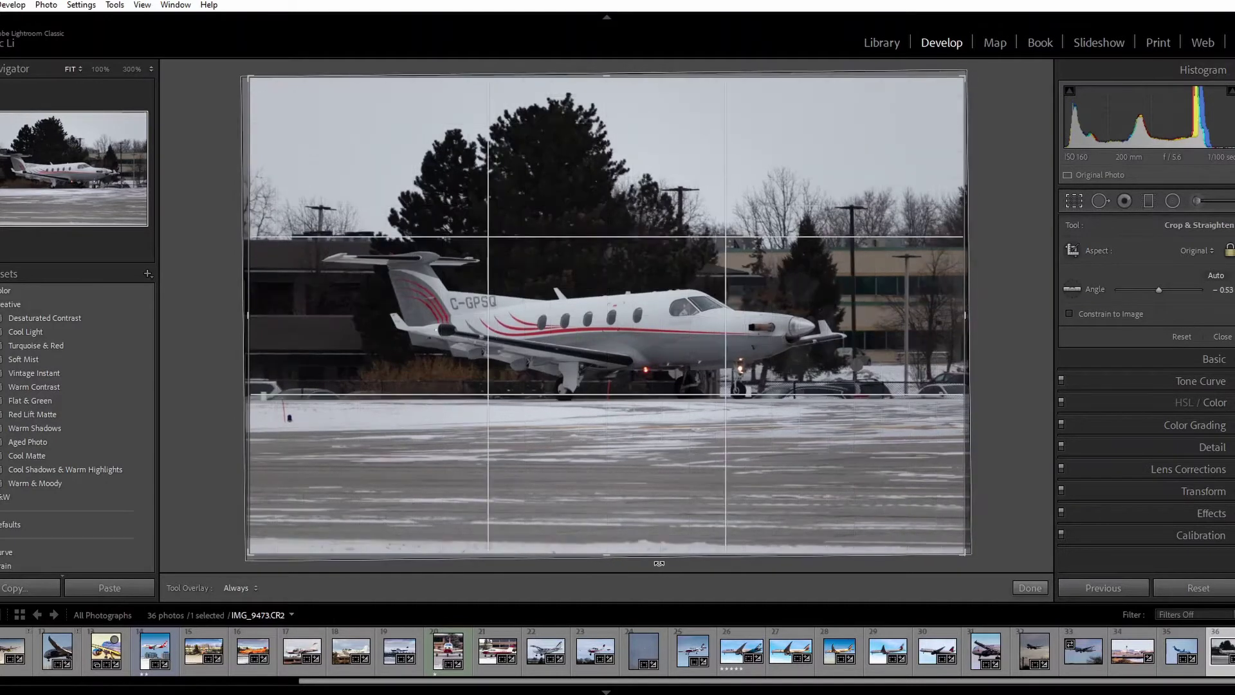
left_click_drag(249, 77, 289, 103)
left_click_drag(520, 317, 590, 326)
left_click_drag(927, 102, 902, 118)
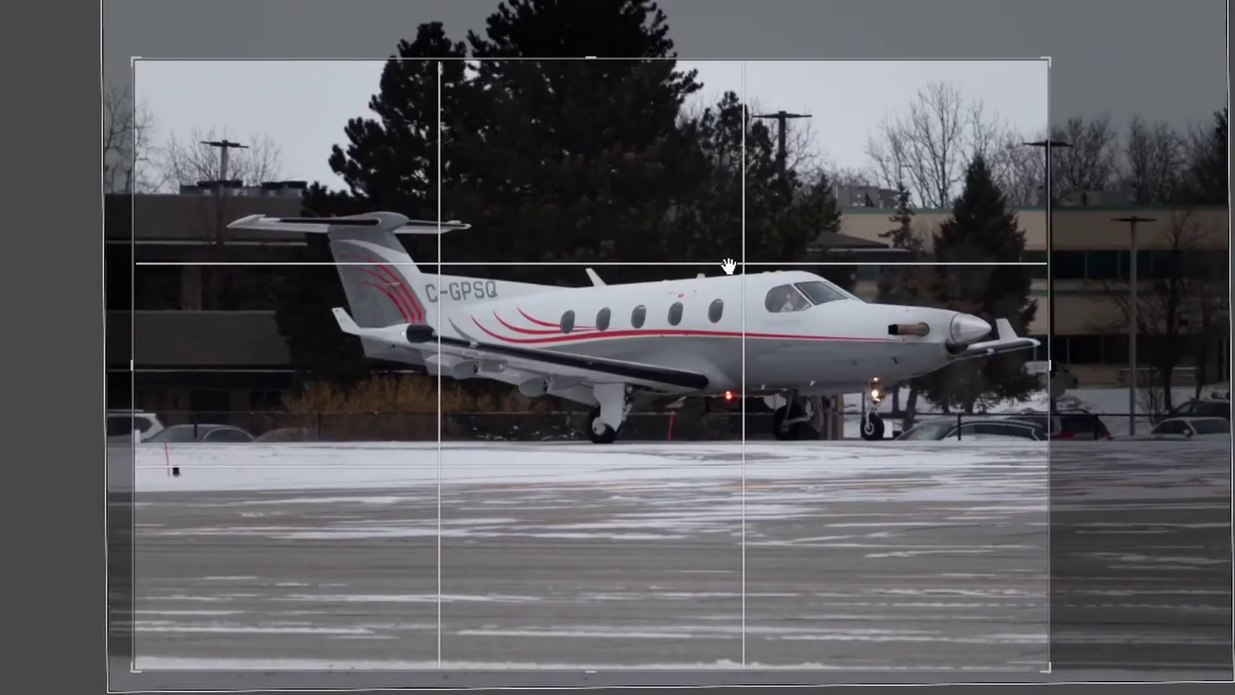
Shrink the crop further and reposition the photo so the whole aircraft sits closely framed from tail to propeller, then apply the crop
left_click_drag(727, 266, 678, 271)
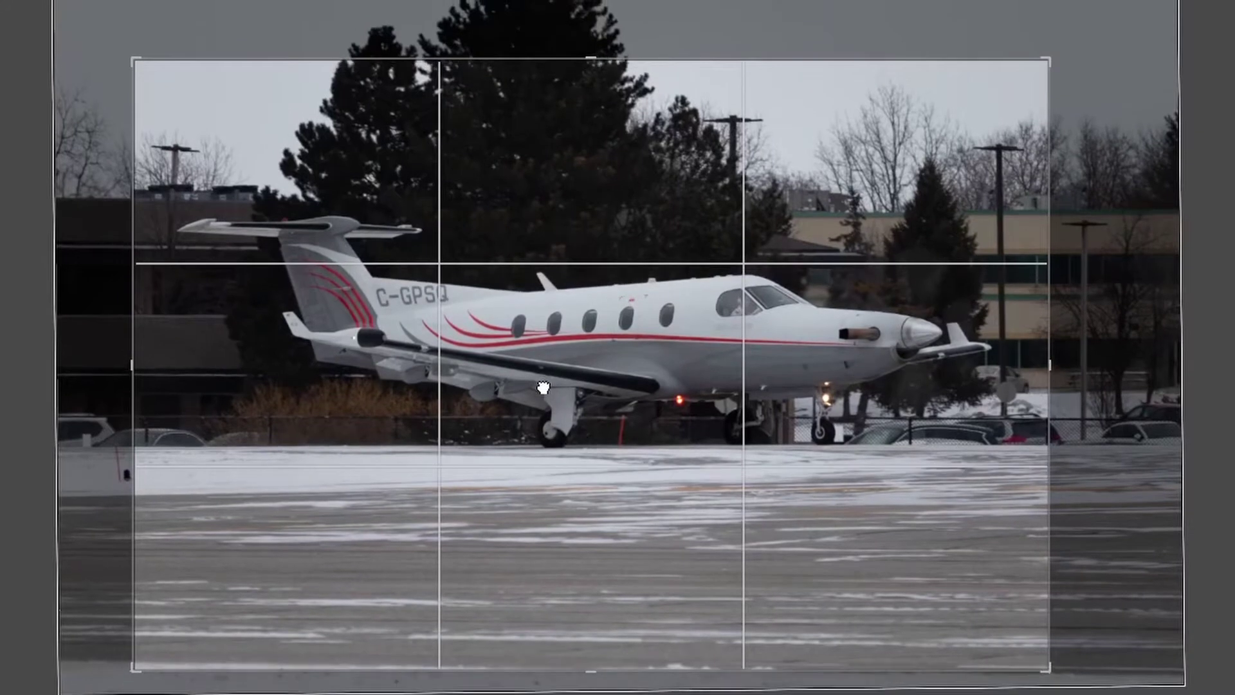
left_click_drag(1049, 668, 962, 609)
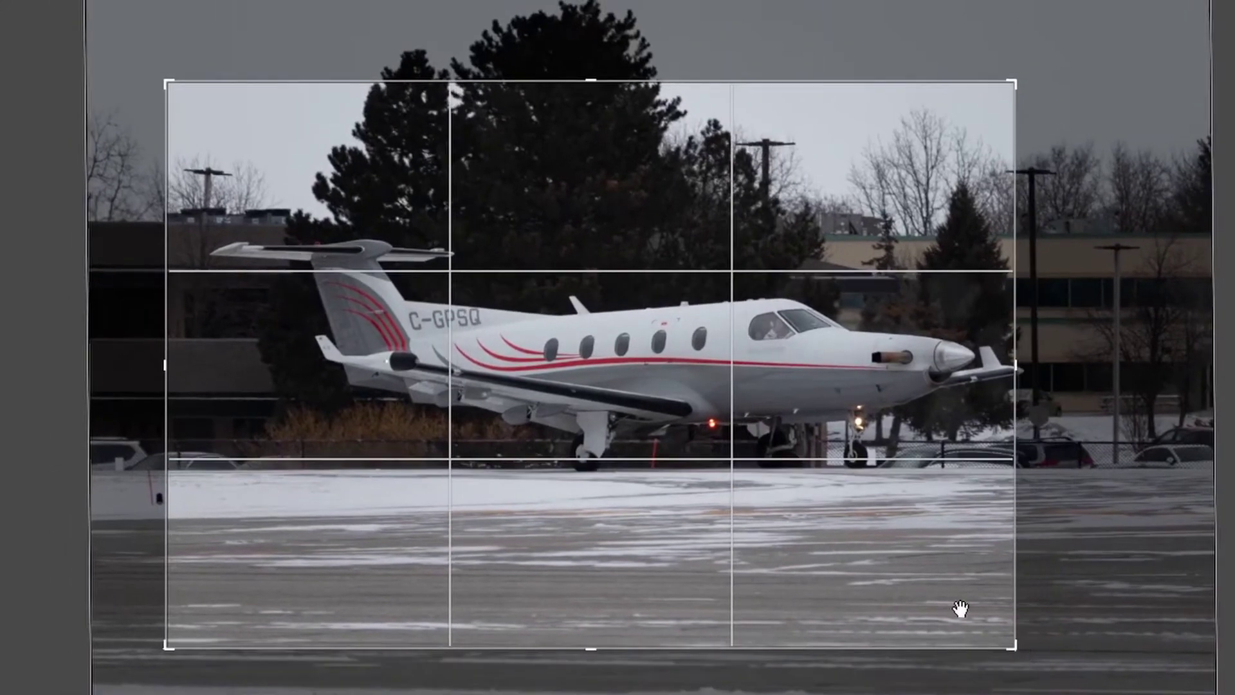
mouse_move(798, 530)
left_mouse_down()
mouse_move(786, 527)
mouse_move(787, 543)
mouse_move(789, 531)
left_mouse_up()
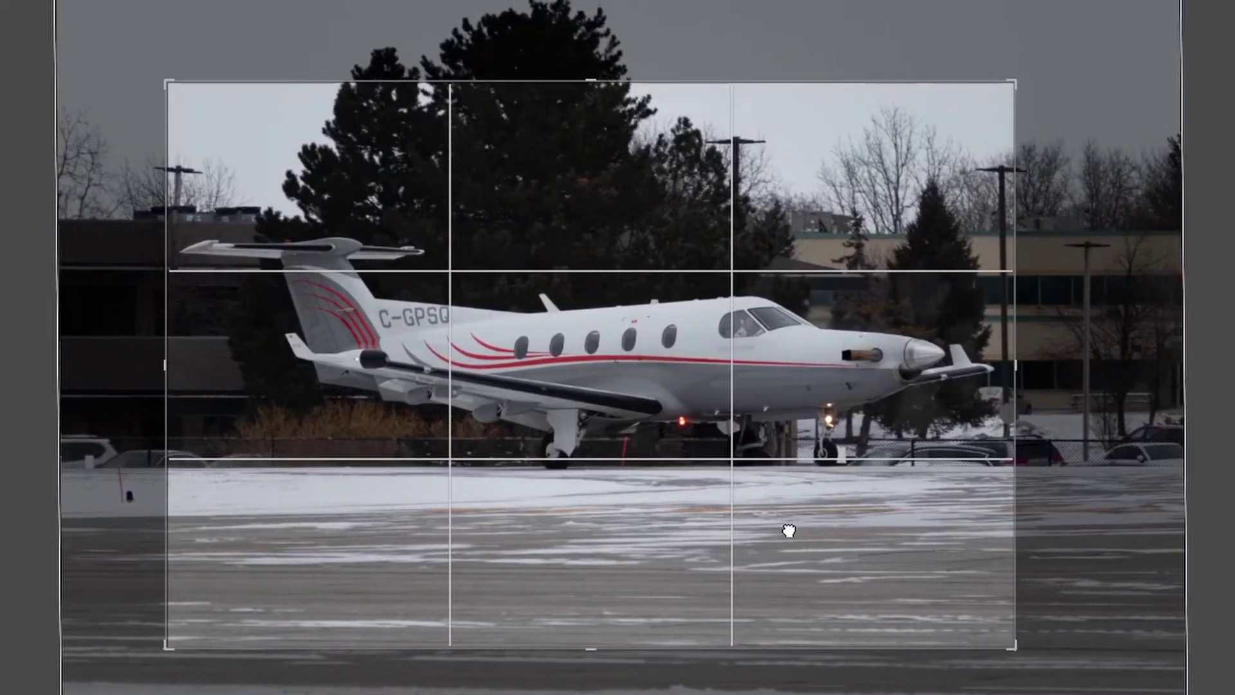
left_click_drag(789, 530, 792, 534)
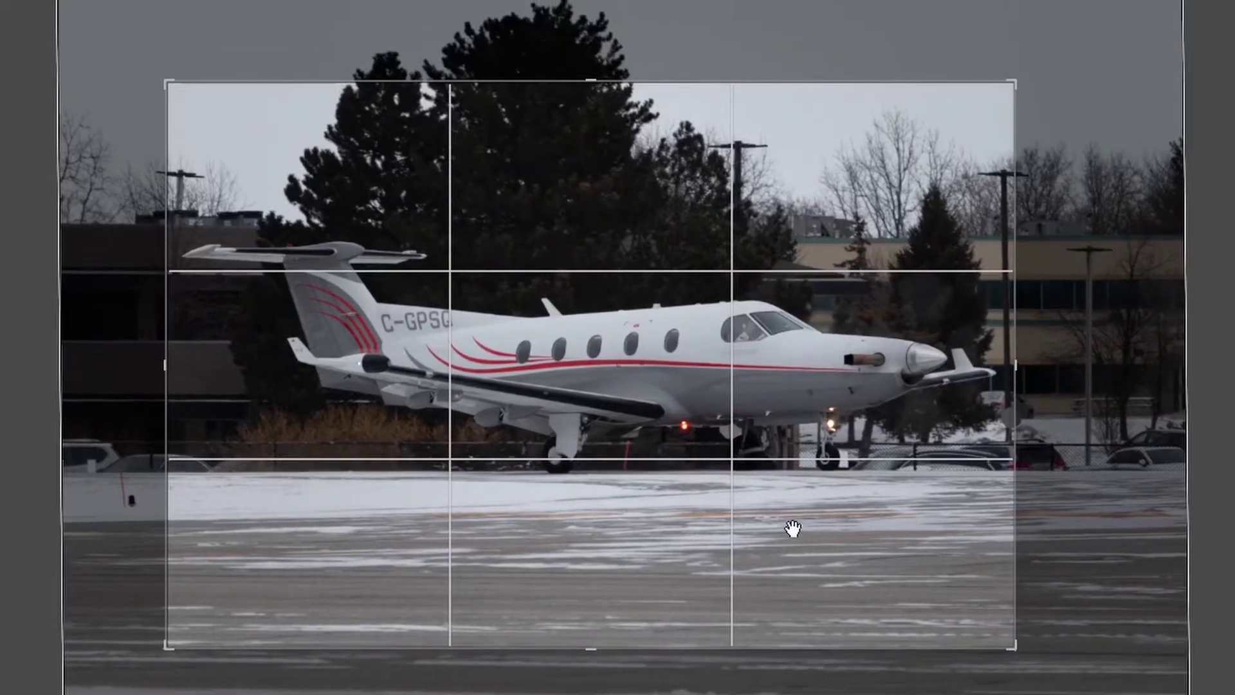
left_click_drag(168, 83, 170, 85)
left_click_drag(633, 435, 637, 438)
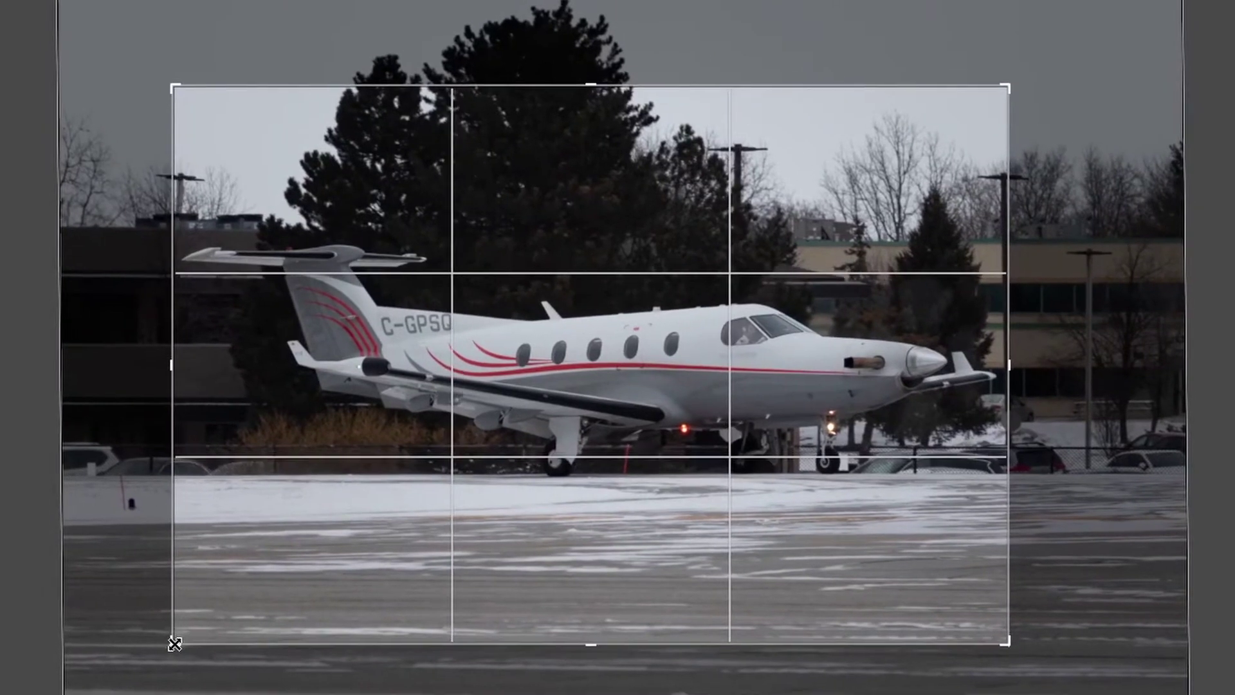
left_click_drag(600, 541, 603, 537)
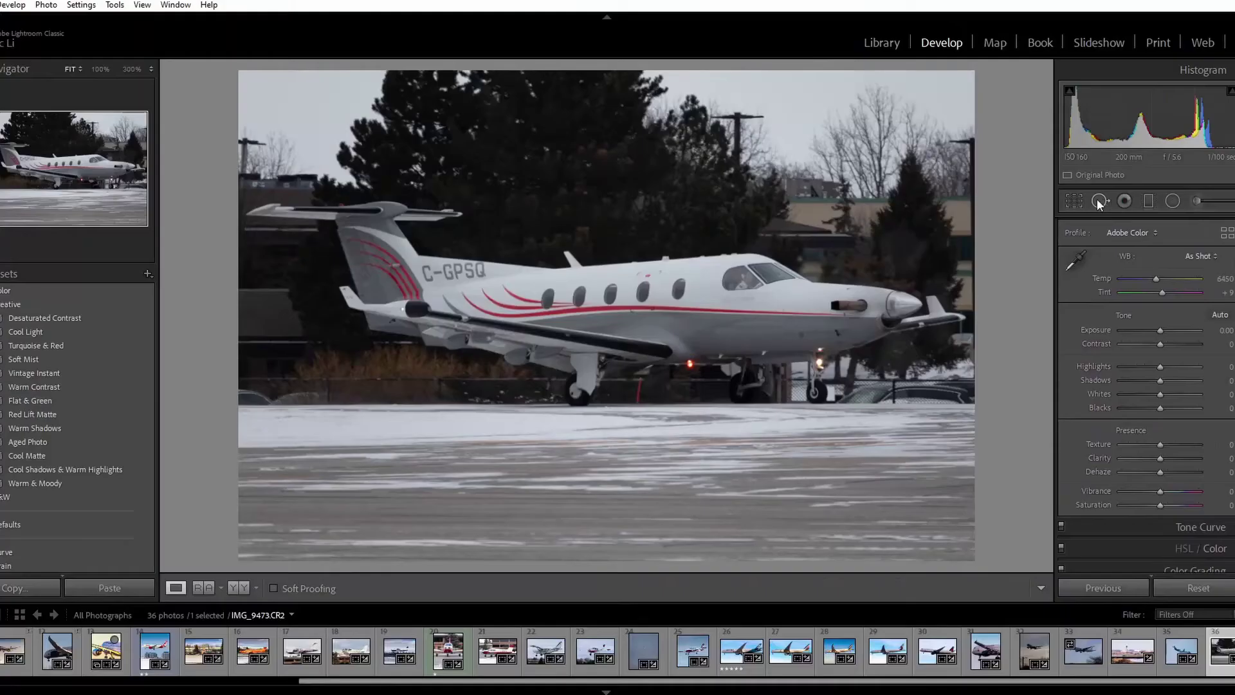
Visualize spots with the Heal tool and heal a spot in the sky near the trees
left_click(1100, 201)
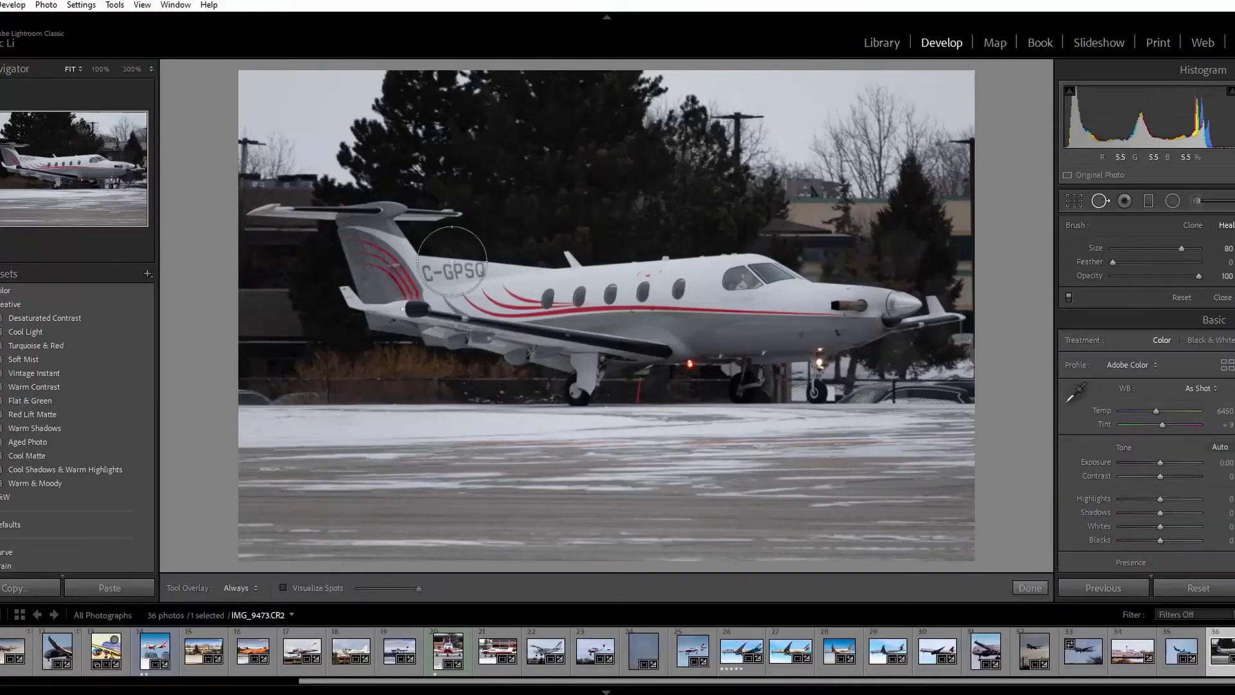
left_click(284, 588)
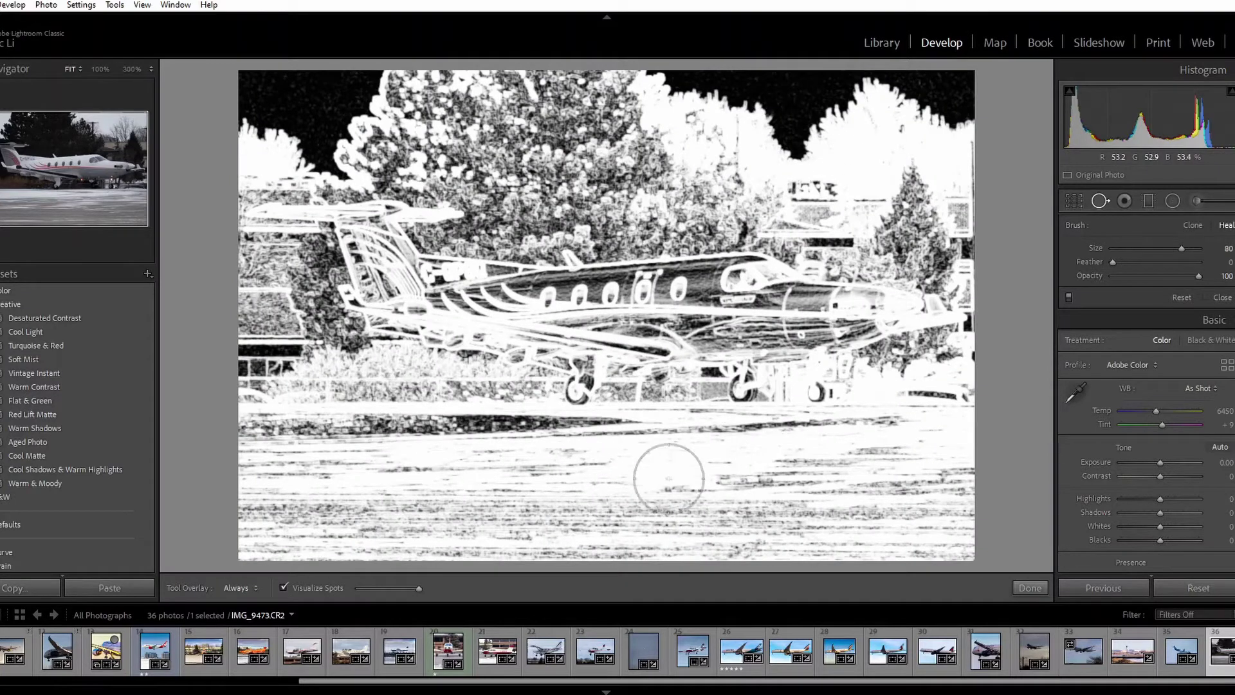
scroll(324, 103, "down", 3)
left_click(324, 103)
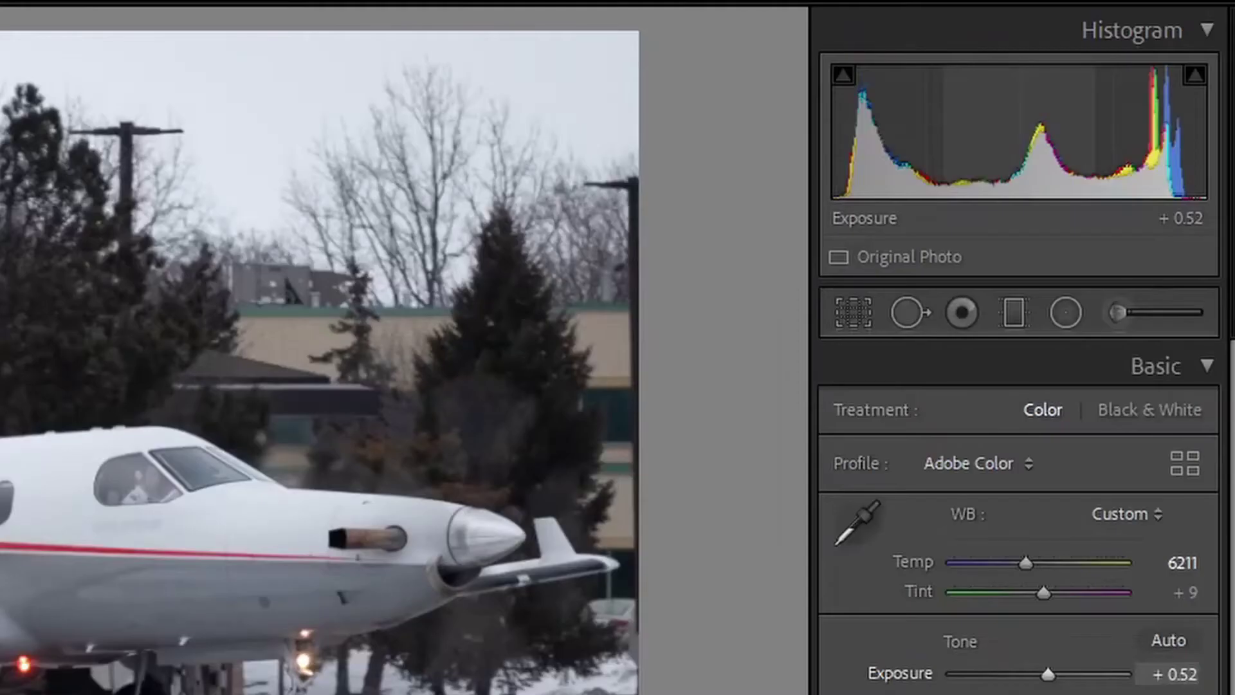
Adjust the tonal range directly in the histogram to Exposure +0.32, Whites +63 and Blacks -31
left_click_drag(991, 178, 986, 178)
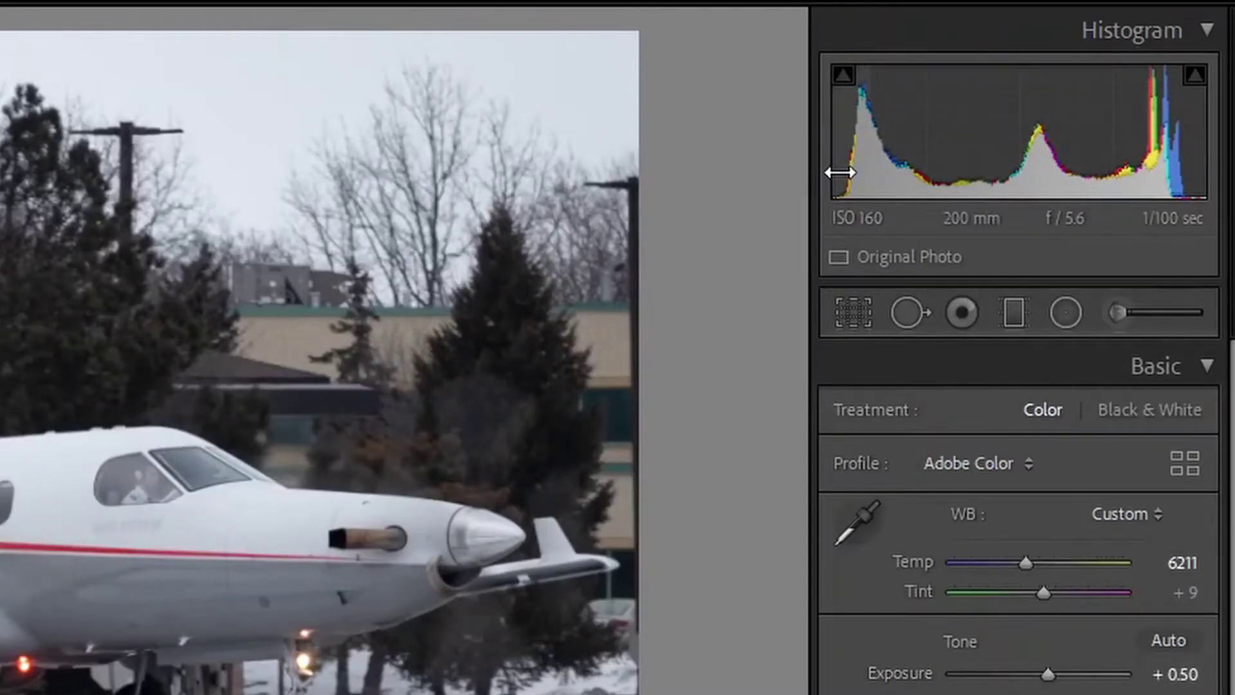
left_click_drag(839, 172, 809, 172)
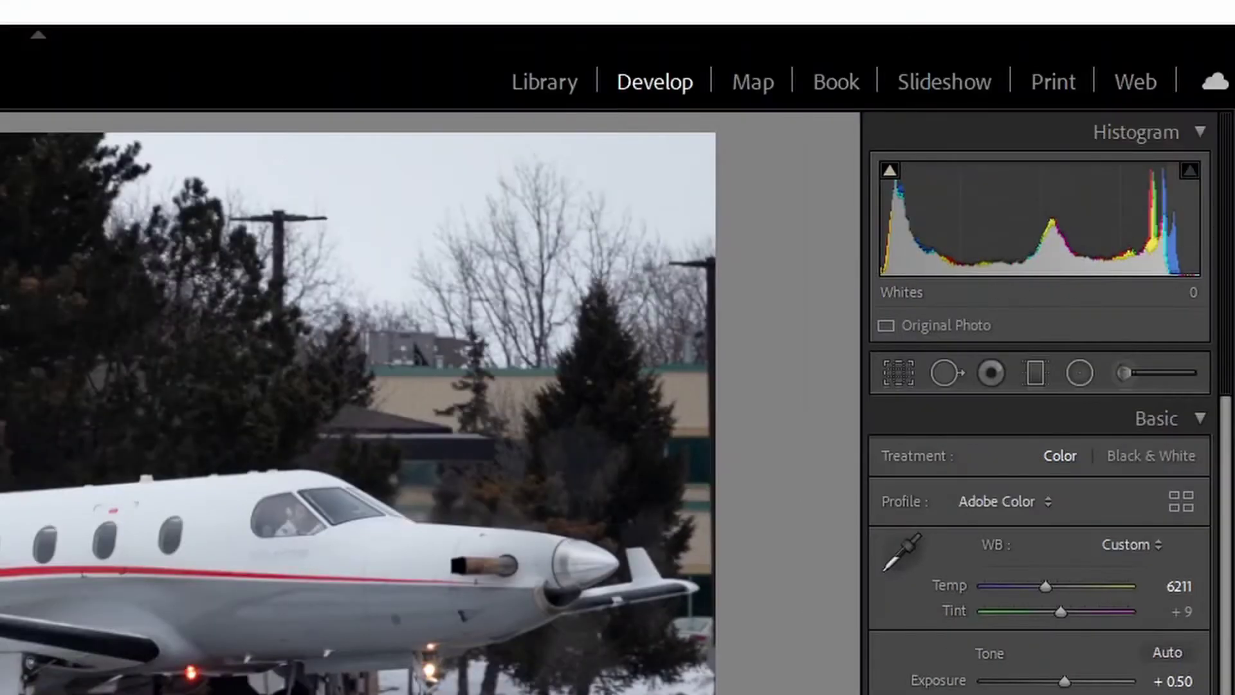
left_click_drag(1152, 219, 1183, 248)
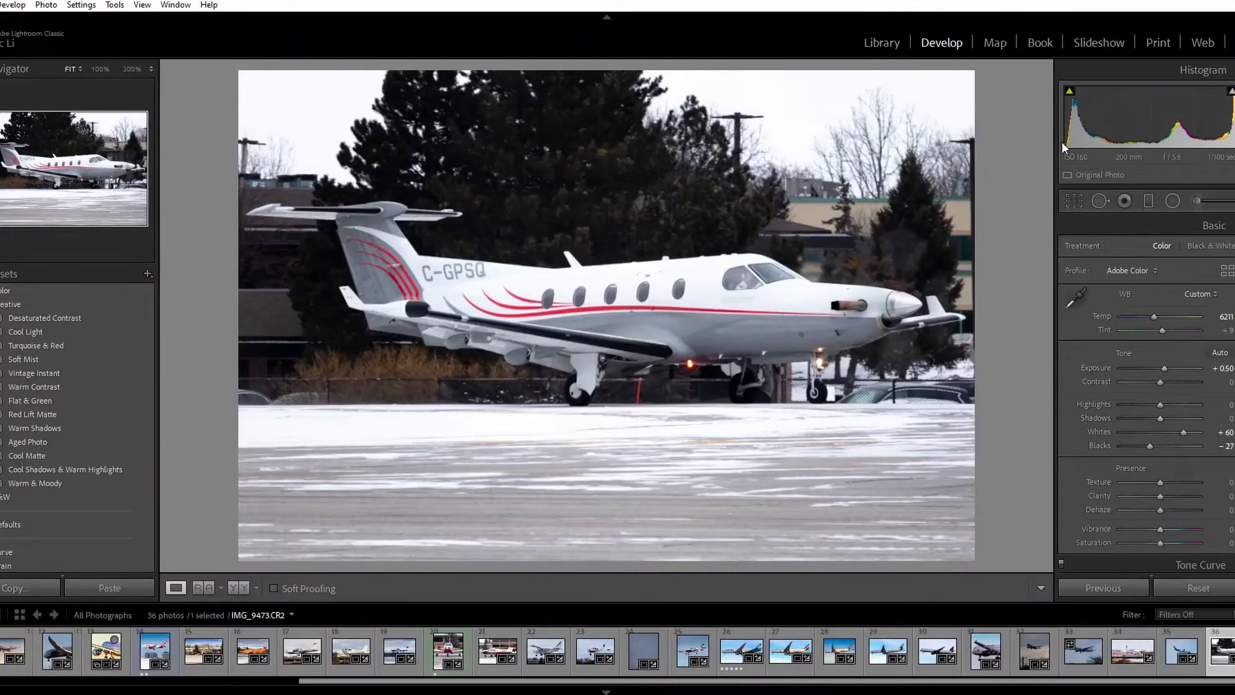
left_click_drag(1087, 129, 1081, 129)
left_click_drag(1178, 132, 1228, 129)
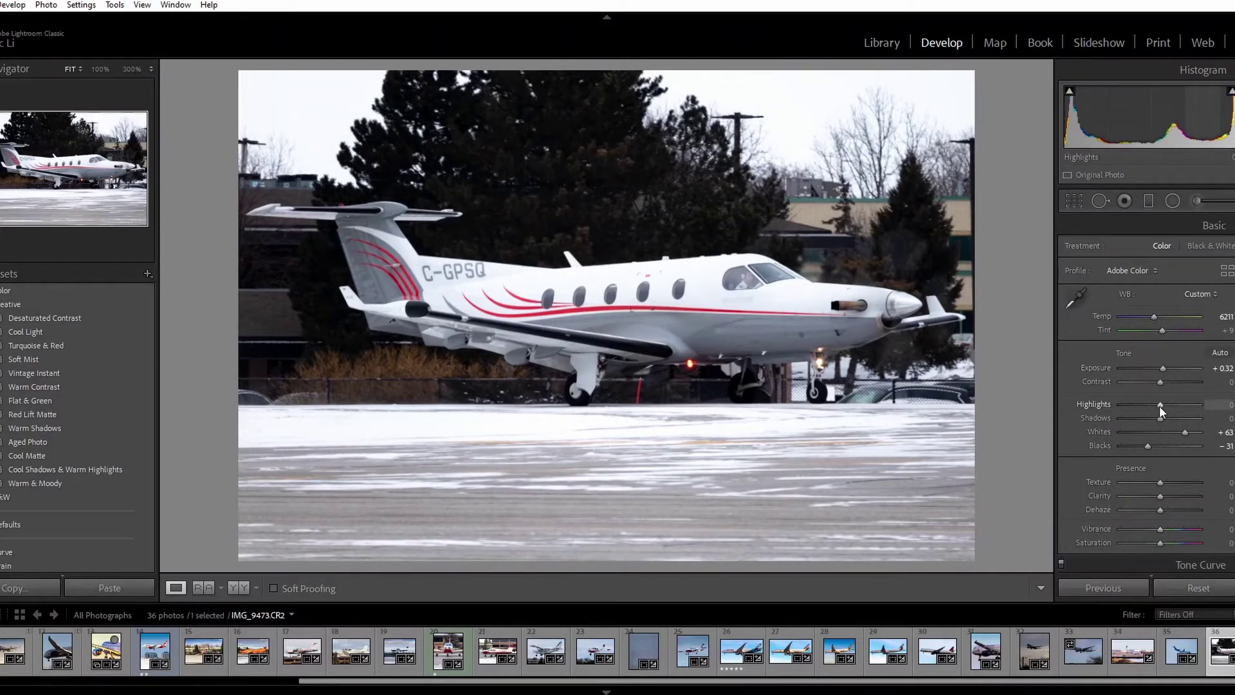
Refine the basic tone values to Highlights -35, Shadows +28, Whites +65, Blacks -32 and Exposure +0.20
left_click_drag(1160, 405, 1151, 405)
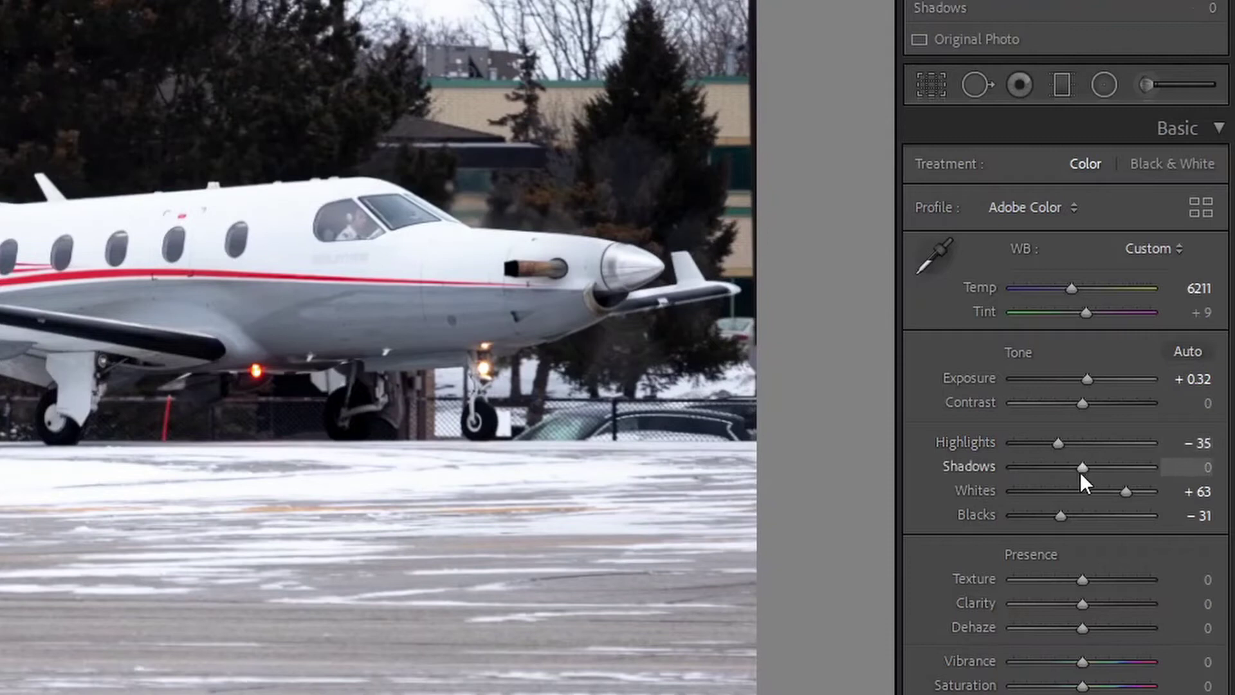
left_click_drag(1080, 466, 1098, 466)
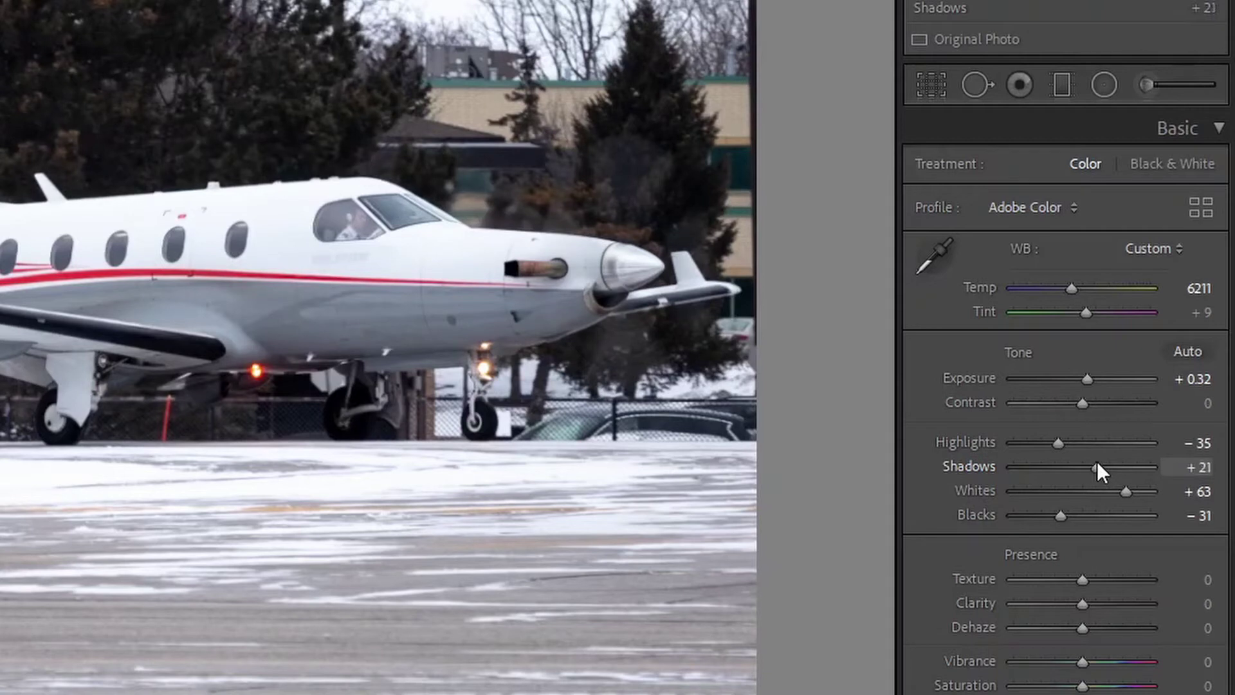
left_click_drag(1191, 469, 1198, 470)
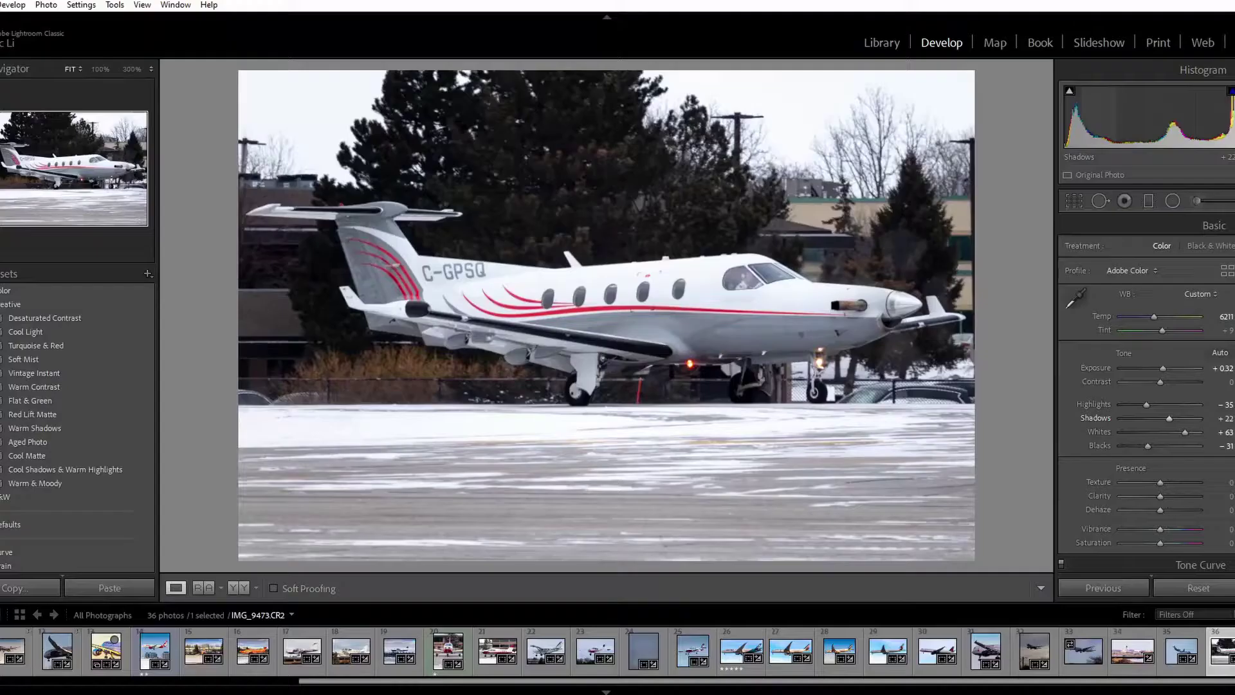
left_click_drag(1227, 419, 1227, 419)
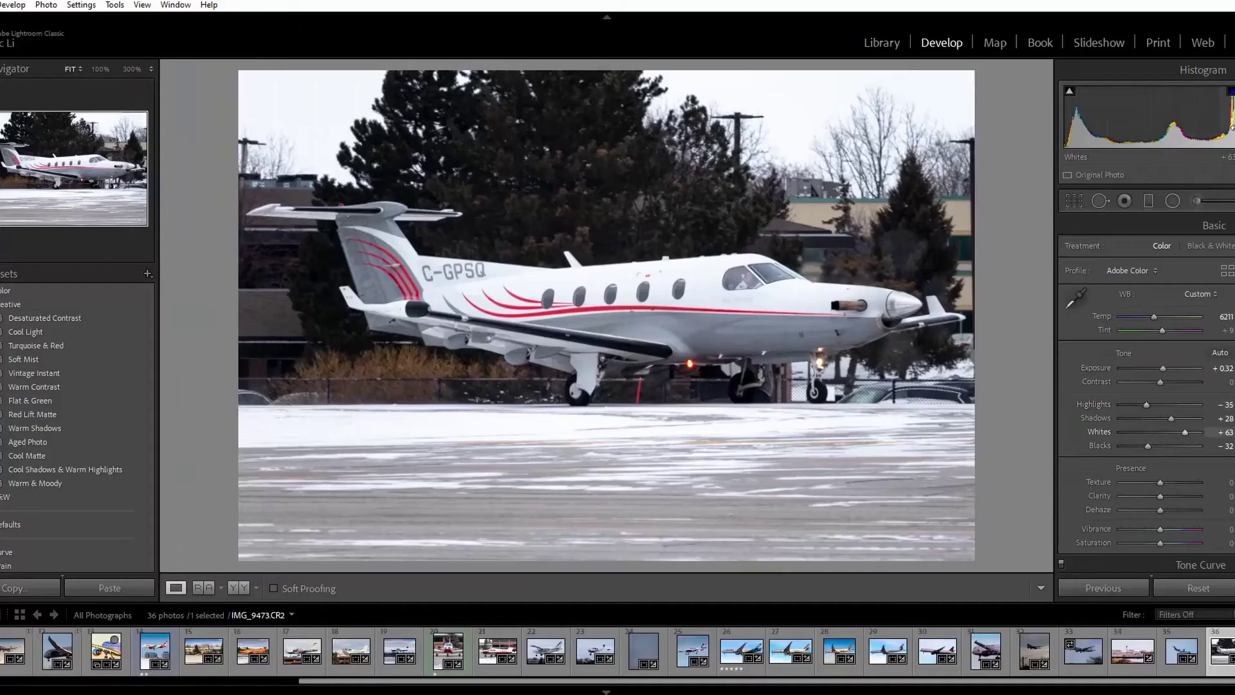
left_click_drag(1226, 432, 1227, 432)
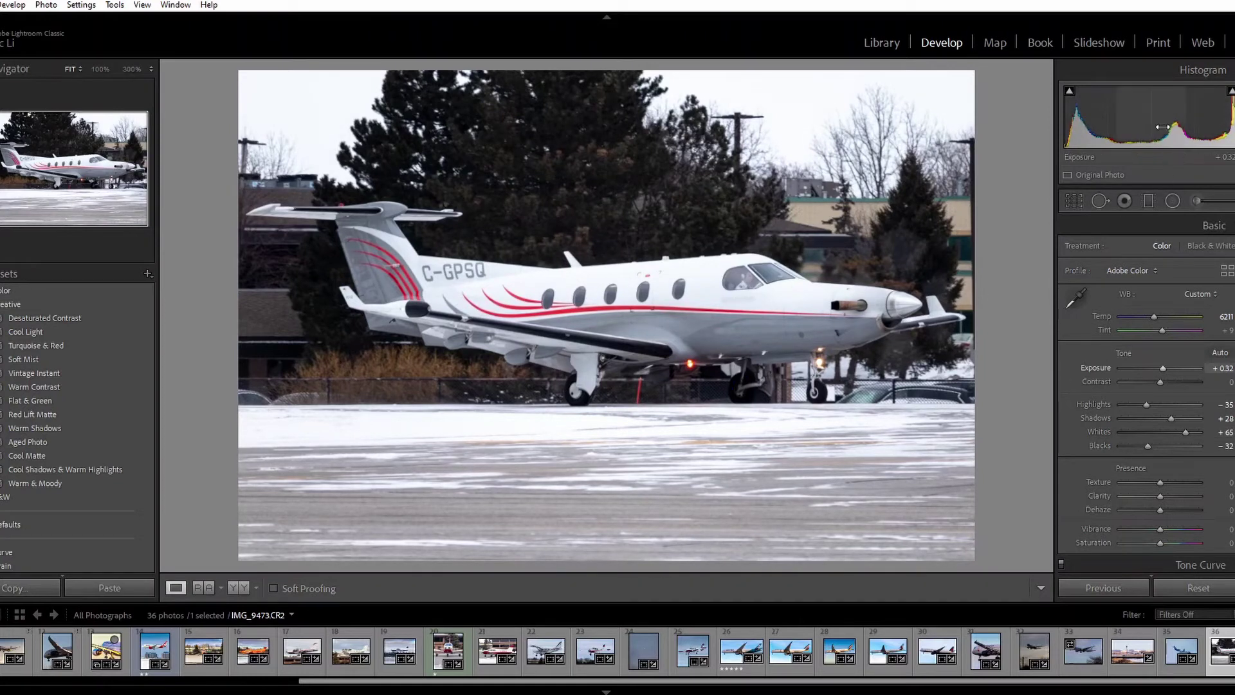
left_click_drag(1152, 123, 1175, 132)
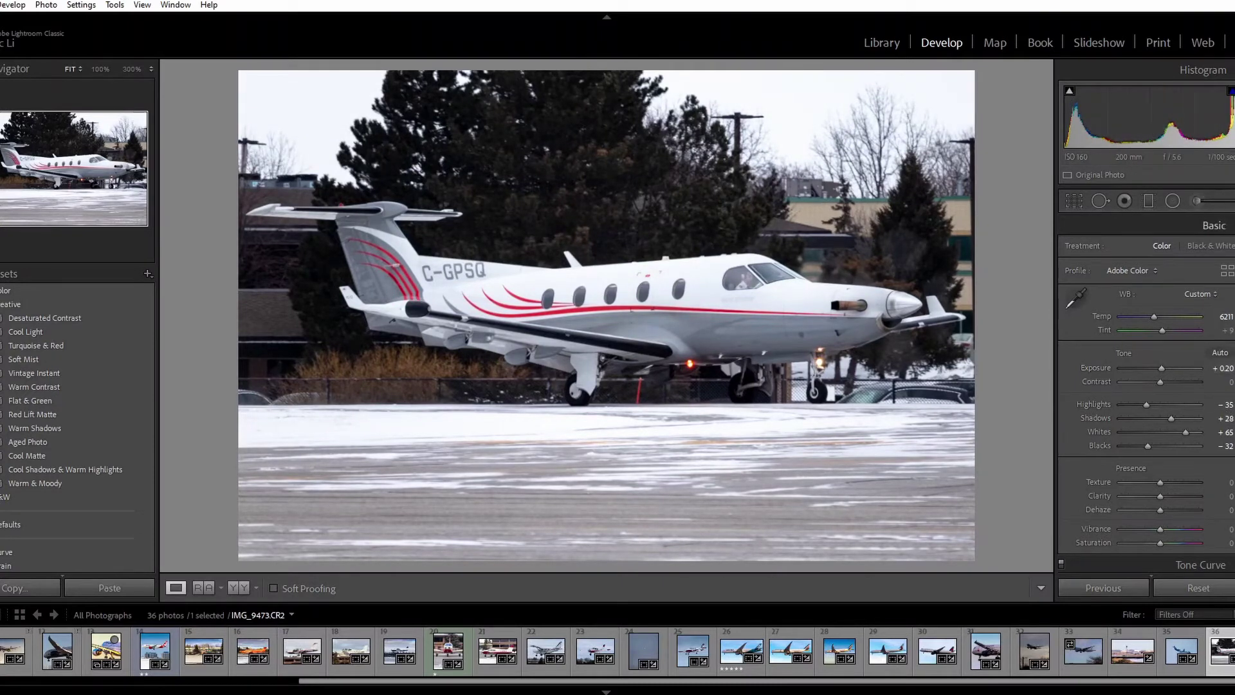
Adjust the tone curve by lowering its Highlights to -19 and raising its Lights to +7
left_click(1214, 225)
left_click(1209, 249)
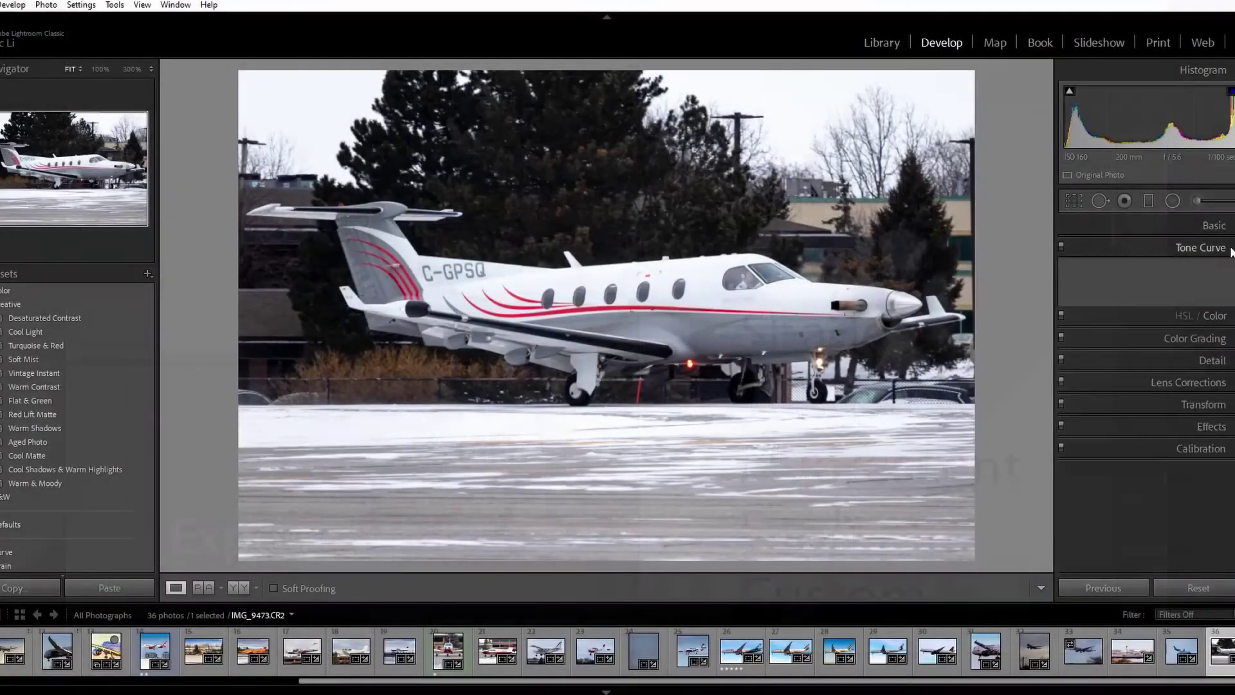
left_click_drag(1197, 309, 1196, 310)
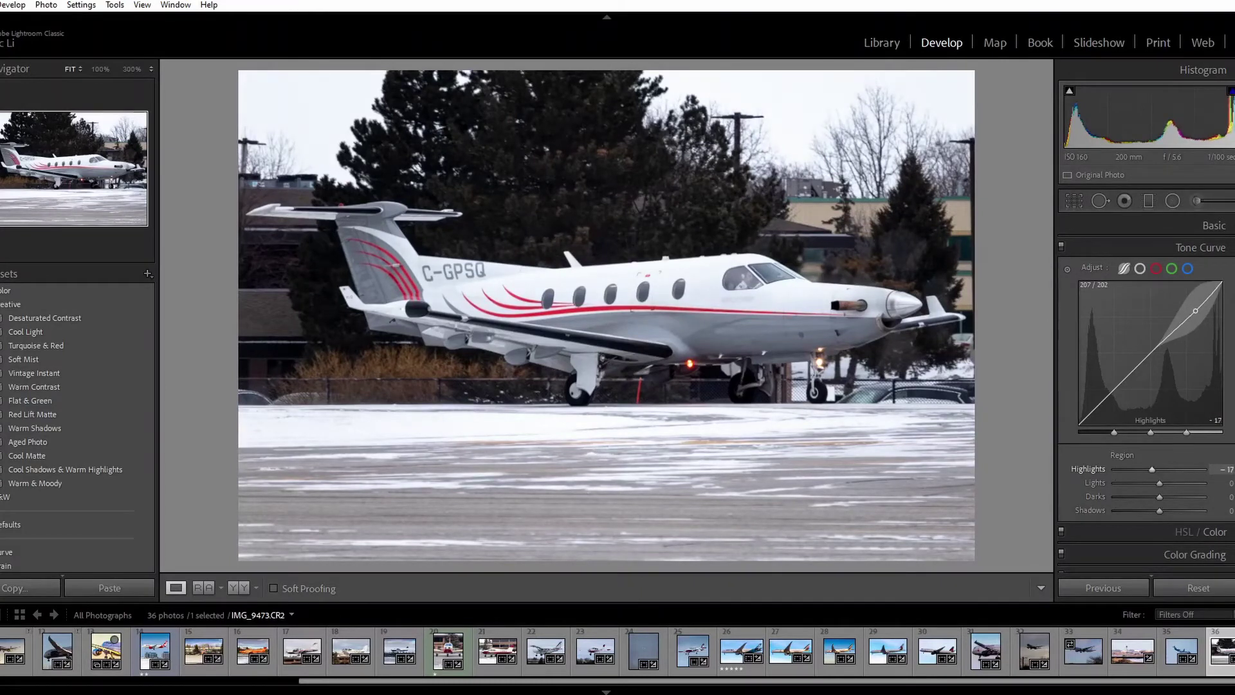
left_click_drag(1156, 349, 1156, 345)
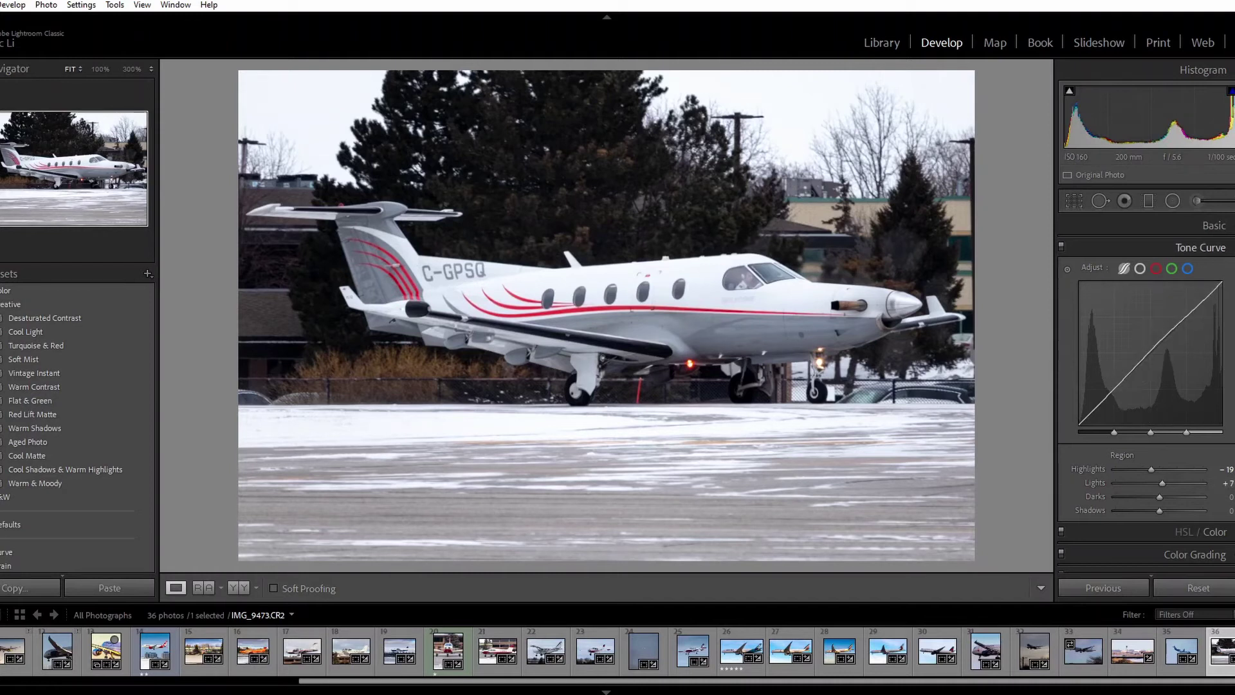
left_click(1200, 247)
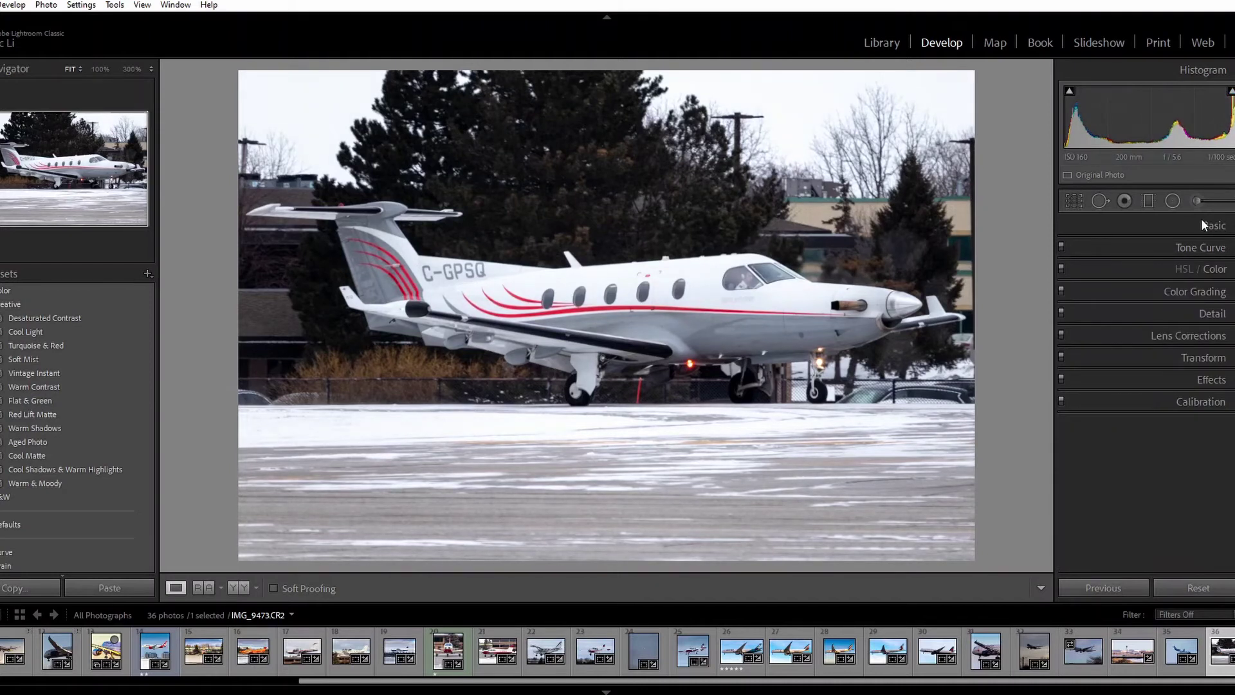
Set the photo's Vibrance to +15 and raise its Saturation to about +15
left_click(1158, 225)
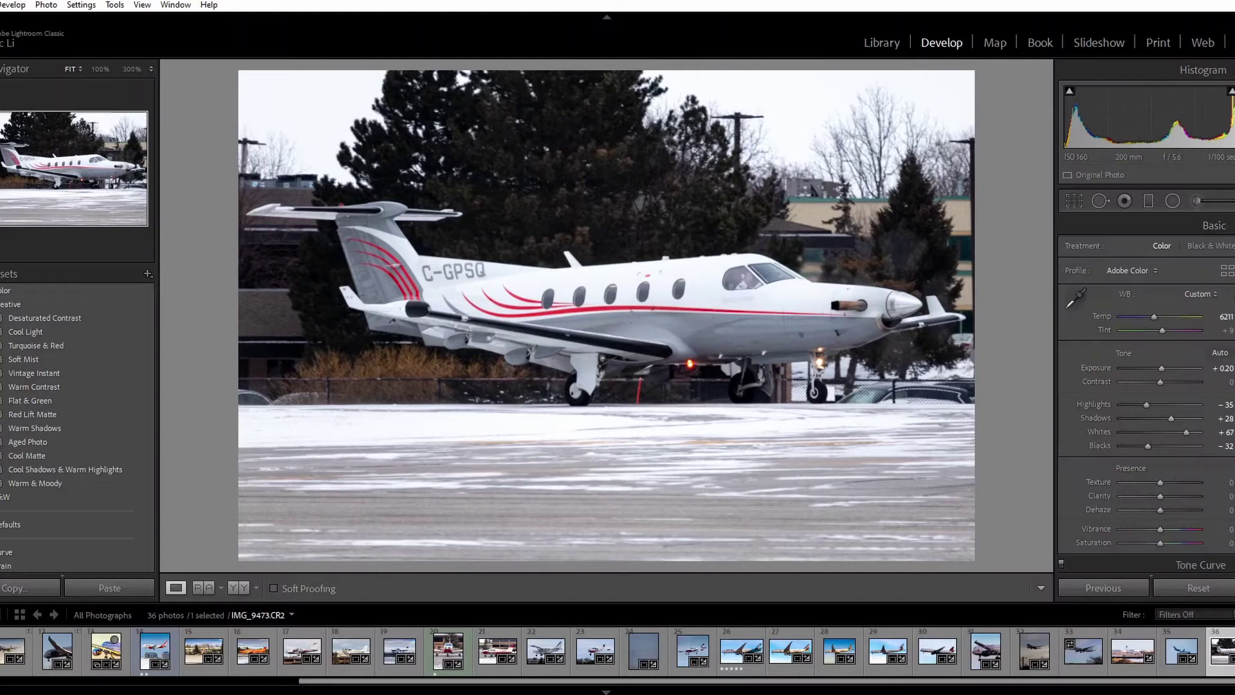
scroll(1188, 386, "down", 1)
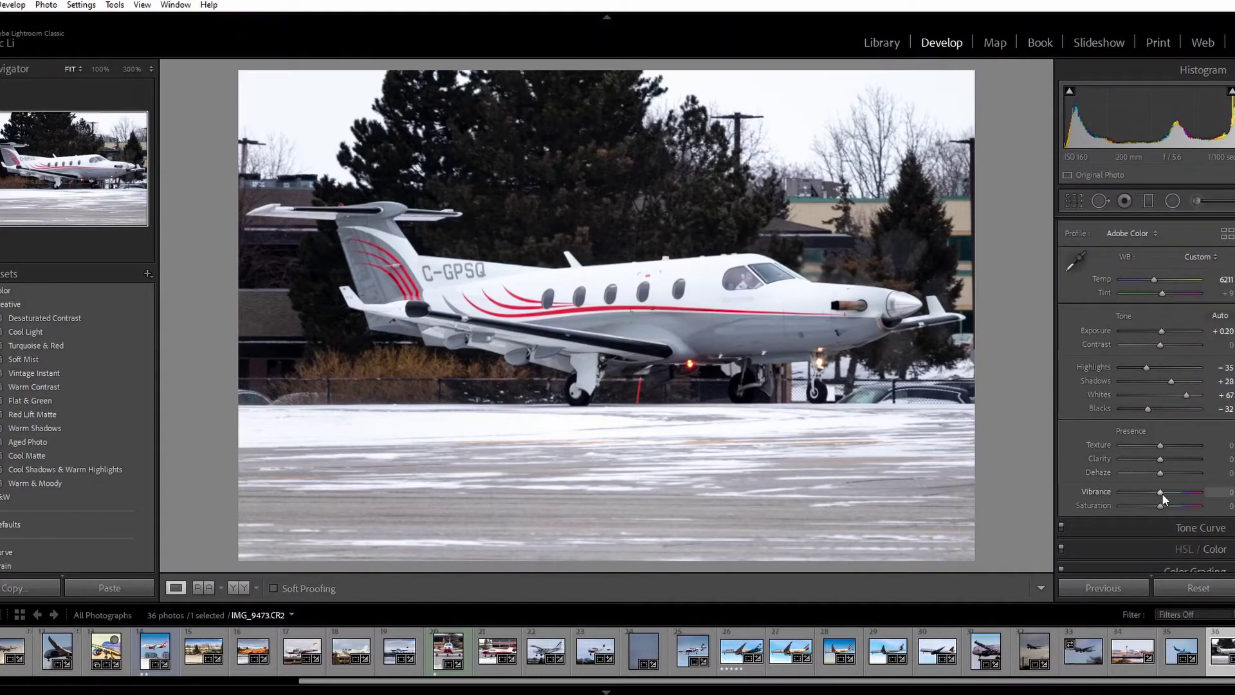
key("Up")
key("Up")
key("Up")
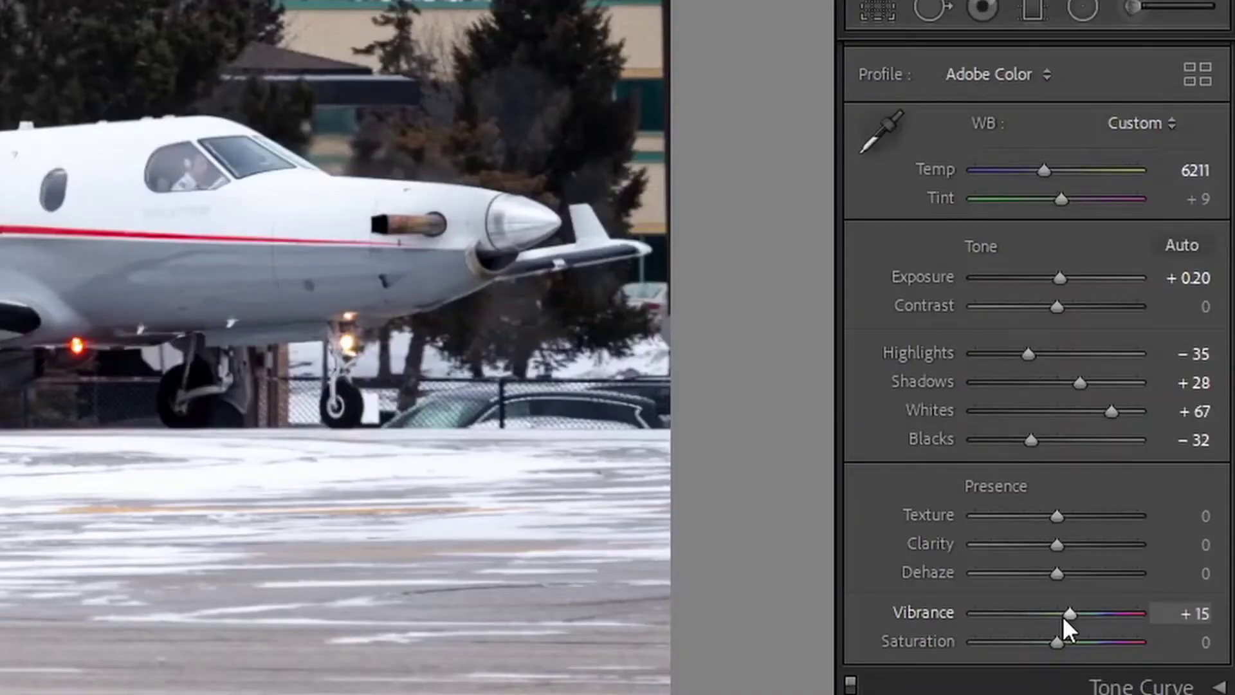
key("Up")
key("Up")
key("Up")
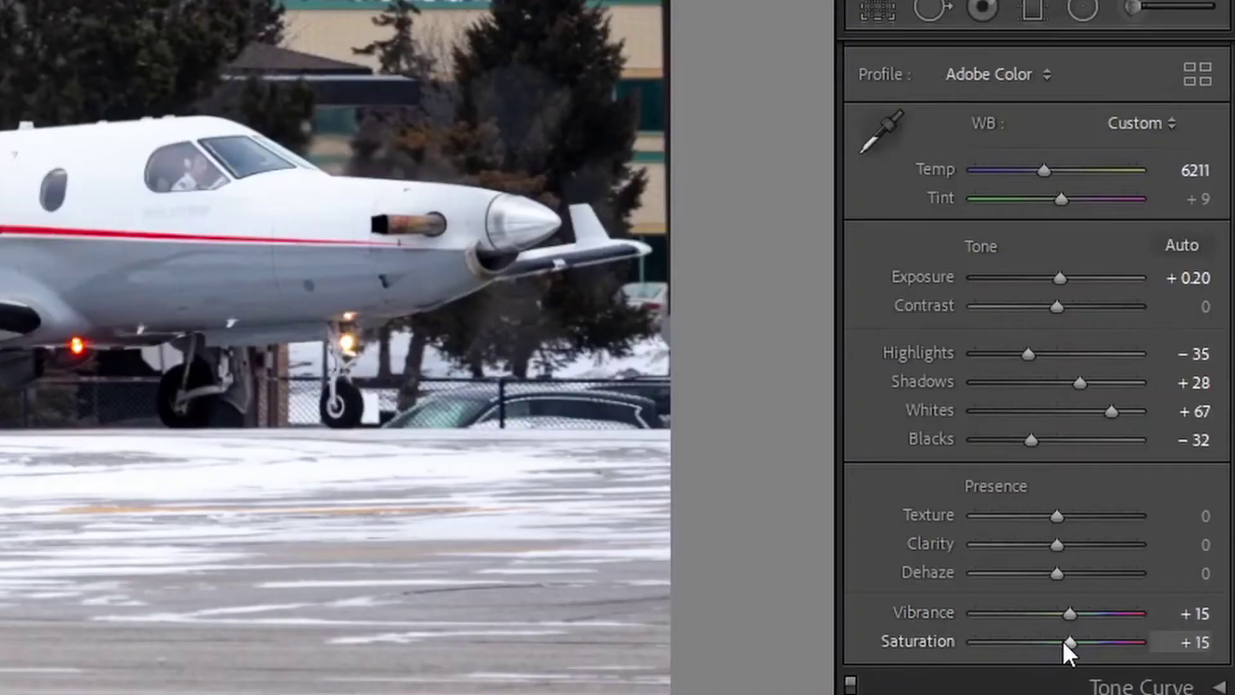
key("Up")
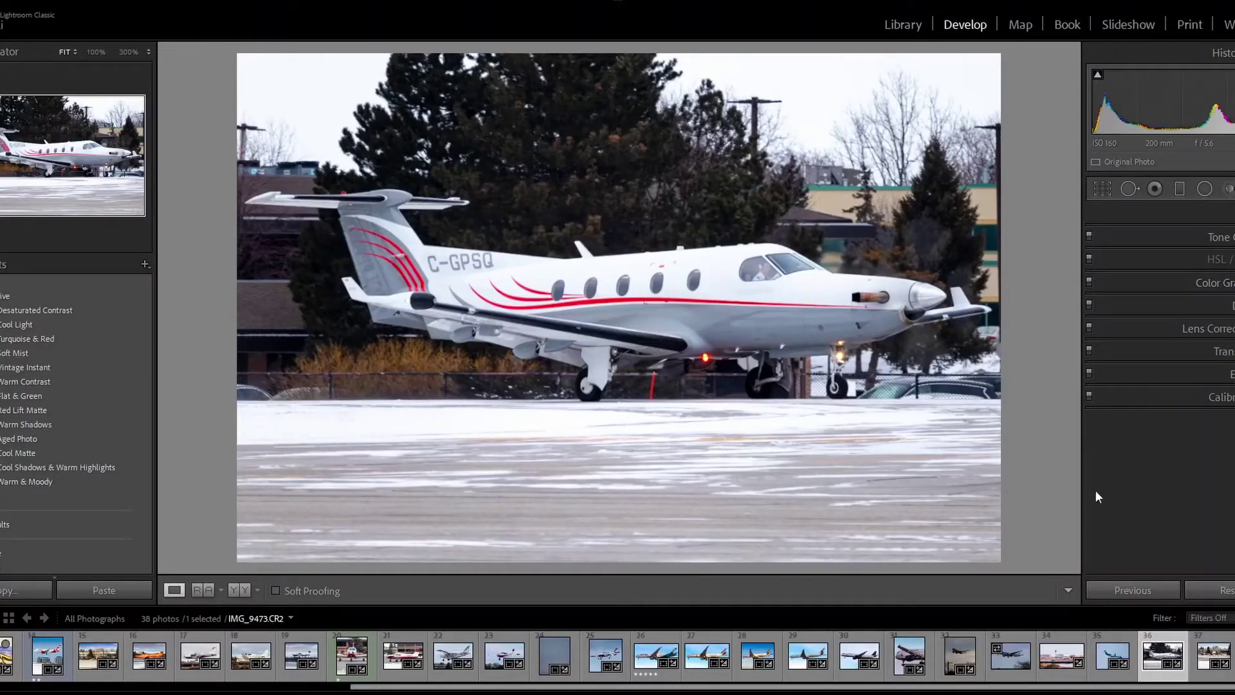
Set the sharpening Masking to 60 and Amount to 122, and inspect the aircraft's registration lettering in the detail preview
left_click(1209, 305)
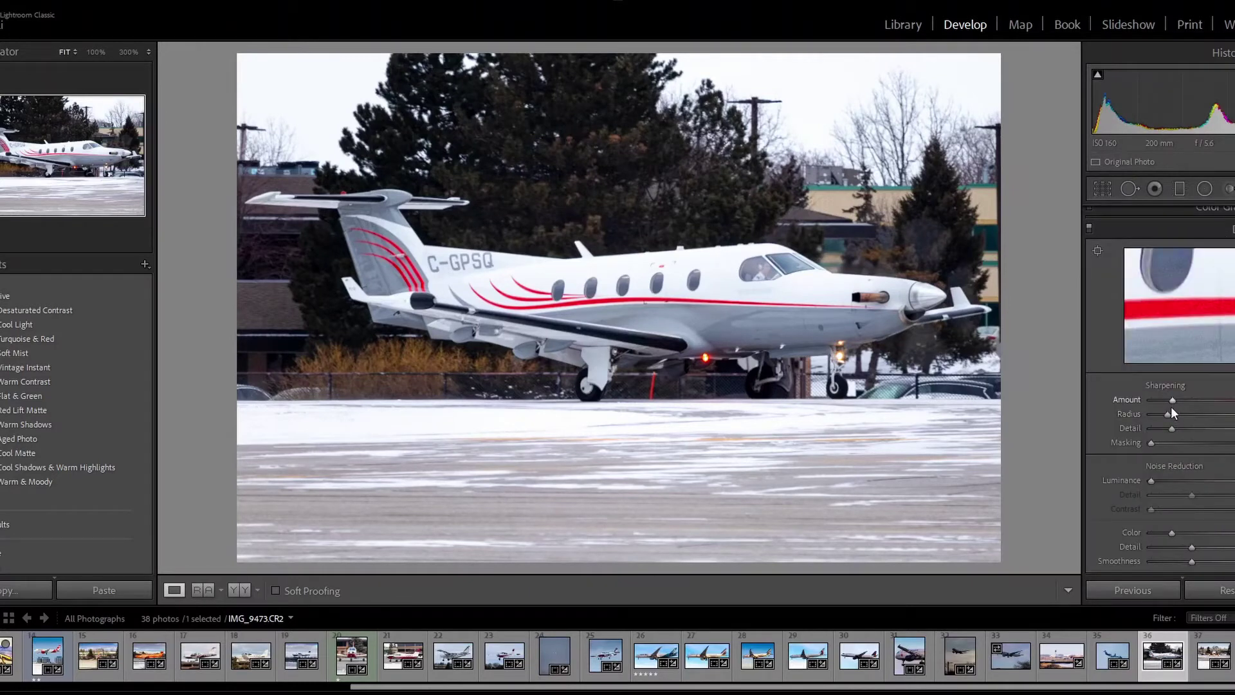
left_click(1151, 442, "alt")
left_click_drag(1152, 442, 1201, 441)
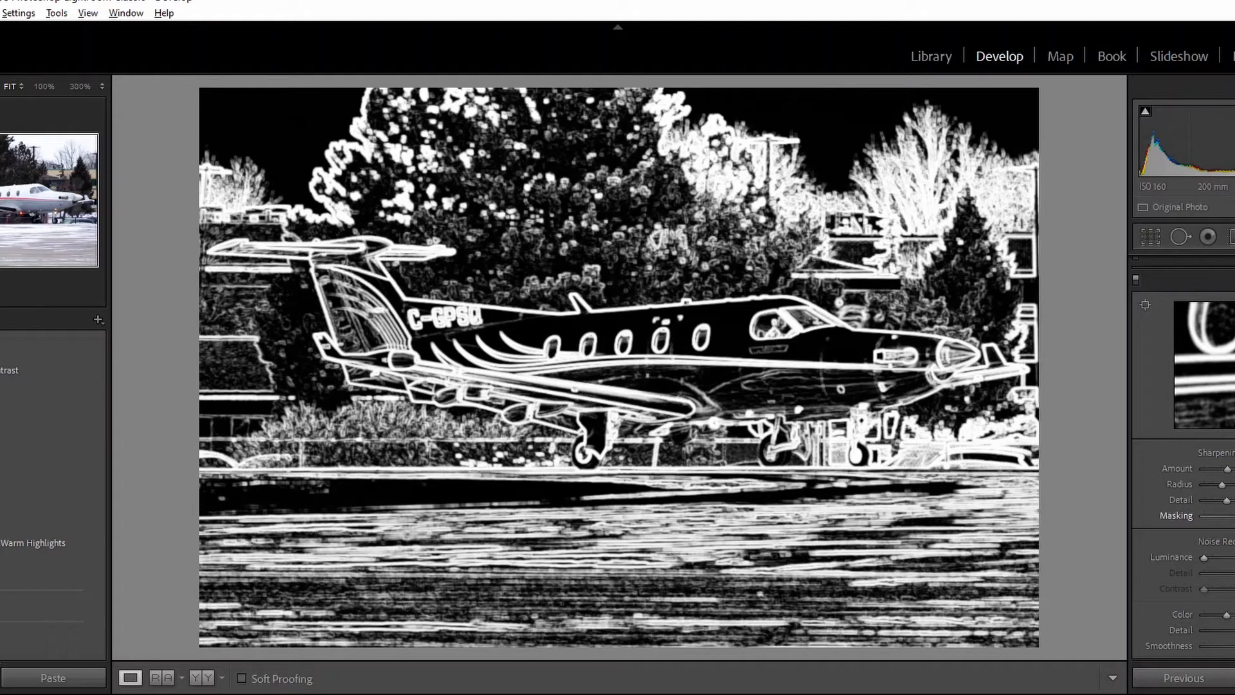
left_click_drag(1200, 443, 1201, 440)
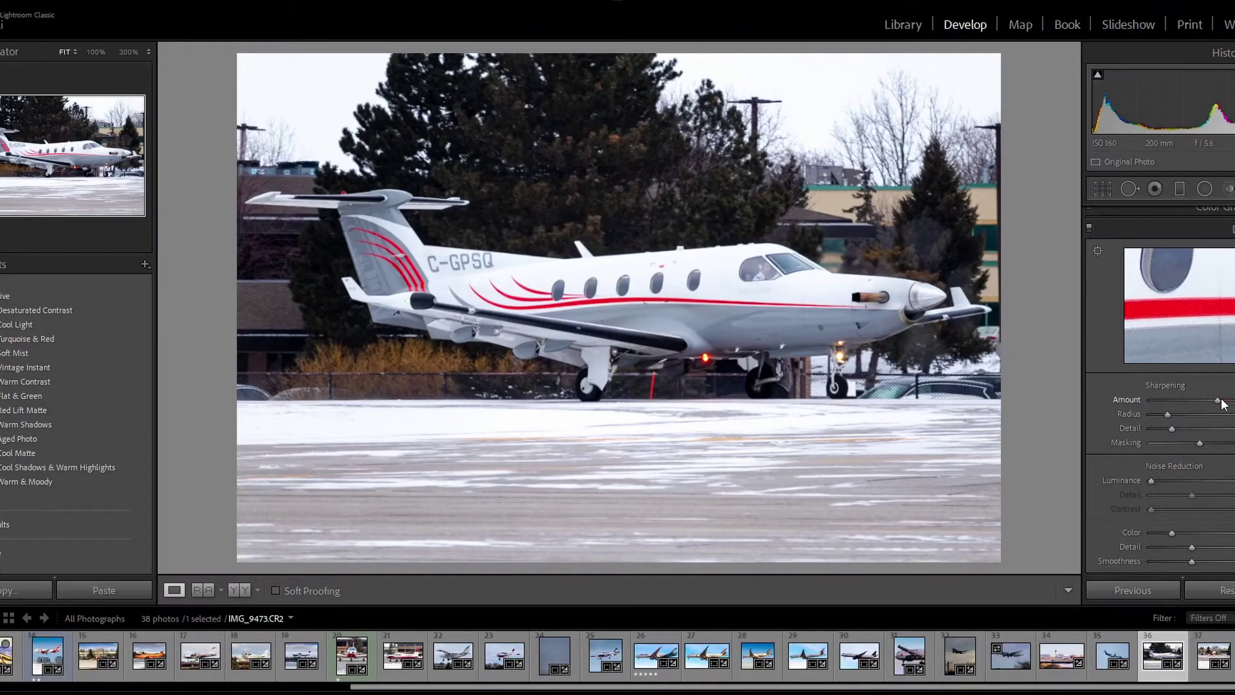
left_click_drag(1153, 294, 1174, 309)
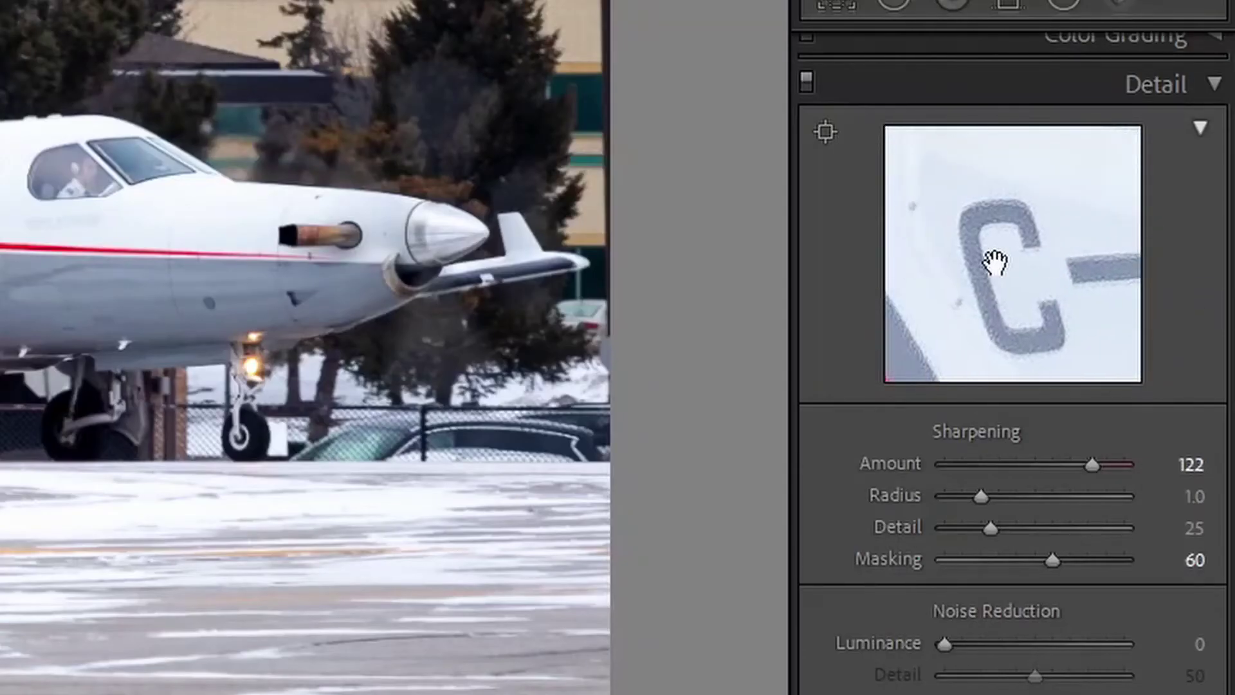
Set the sharpening Radius to 1.2 and Detail to 35, checking the effect on the registration lettering in the detail preview
left_click_drag(995, 262, 1130, 314)
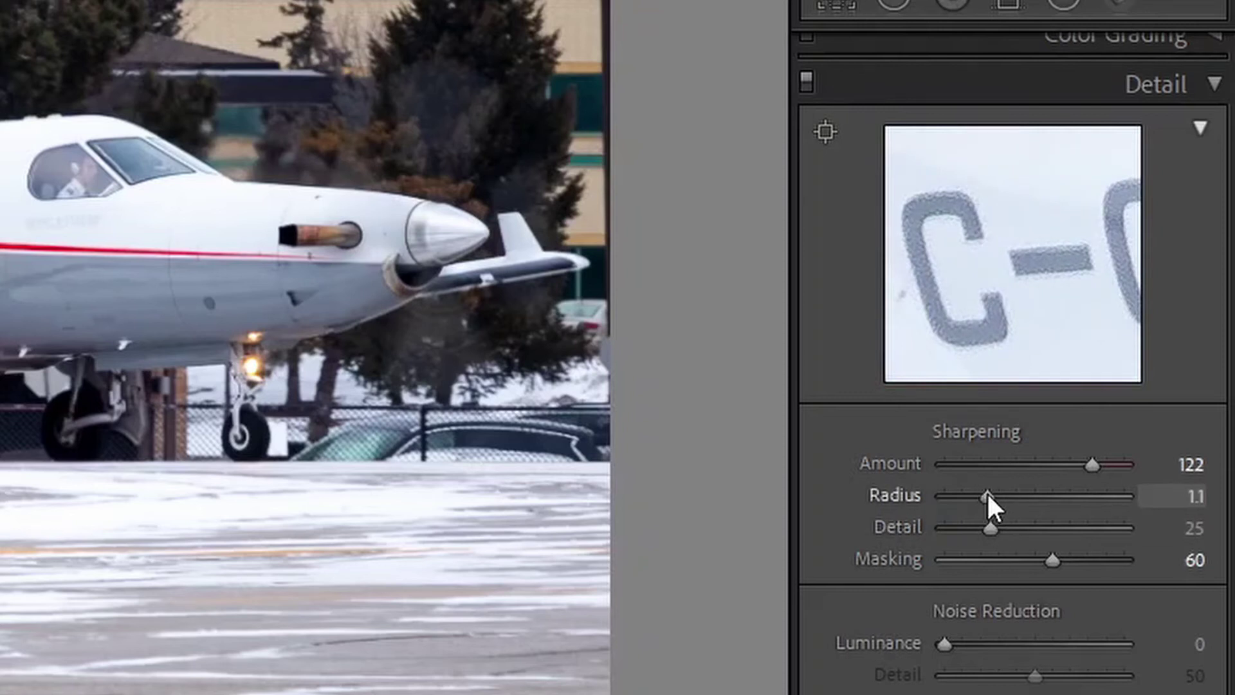
left_click_drag(992, 494, 1009, 528)
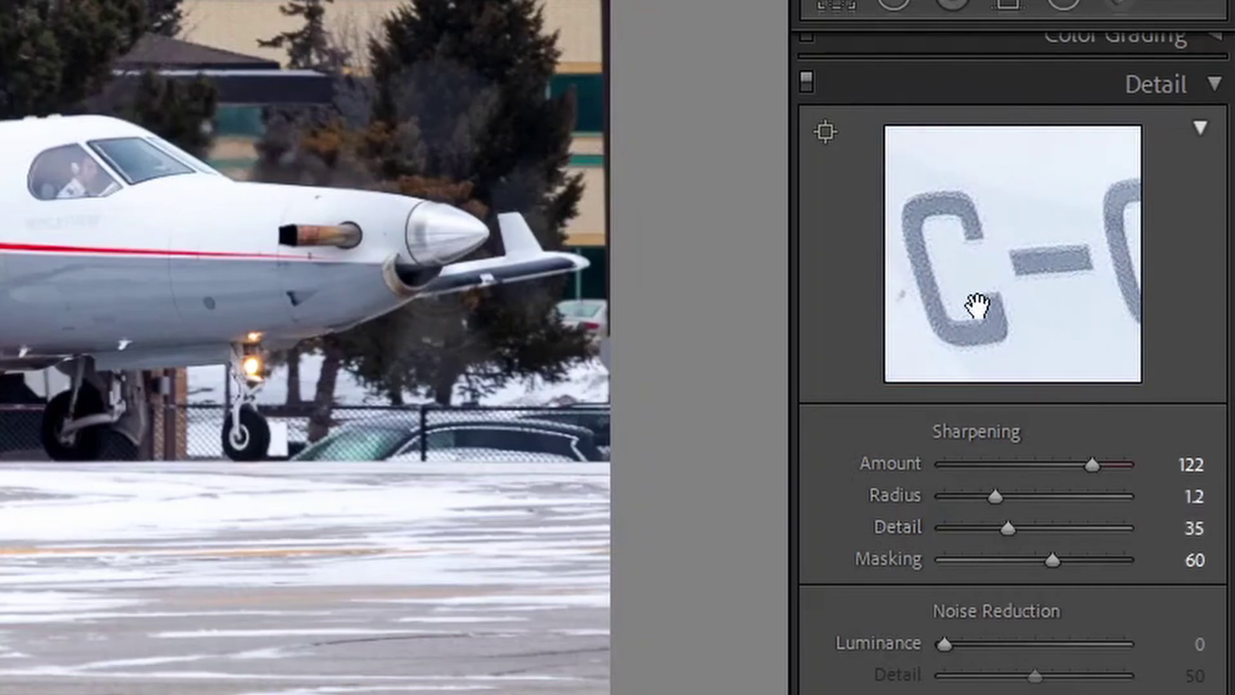
left_click_drag(1039, 269, 743, 220)
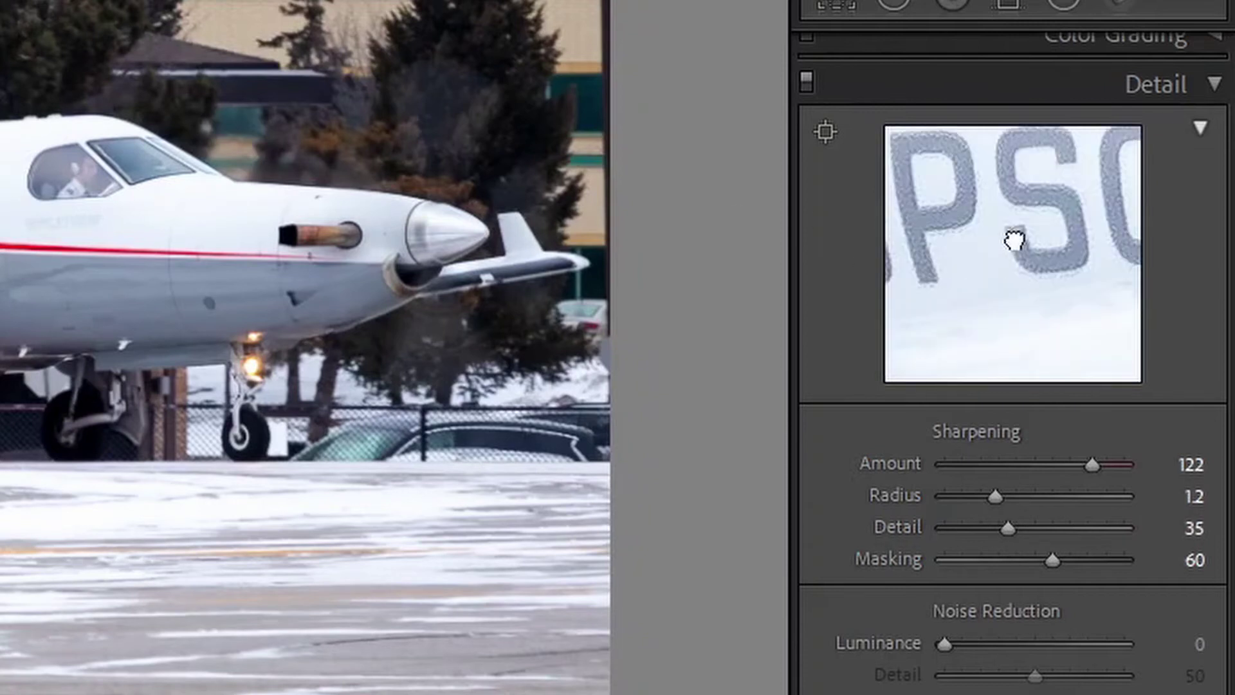
Inspect the sharpening along the fuselage's red stripe and Pilatus lettering in the detail preview, and collapse the Detail settings
left_click_drag(1014, 240, 821, 388)
left_click_drag(987, 293, 891, 165)
left_click_drag(981, 261, 1017, 270)
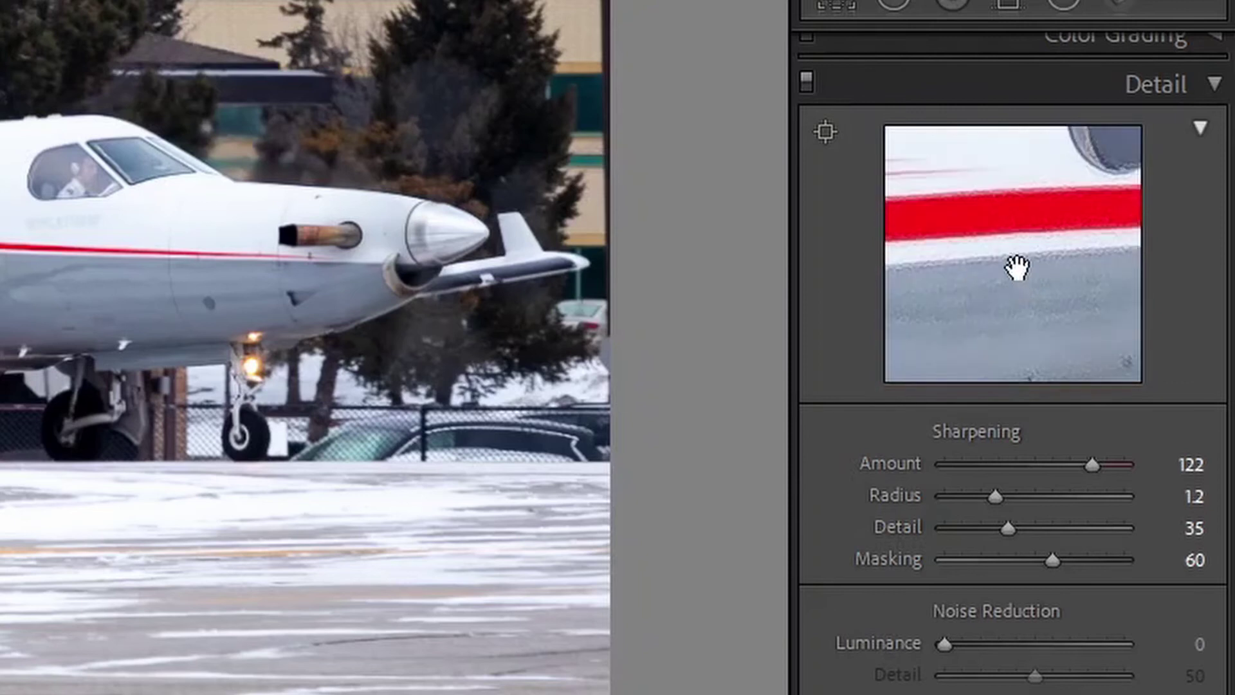
left_click(1005, 251)
left_click_drag(1003, 350, 871, 375)
left_click(1013, 245)
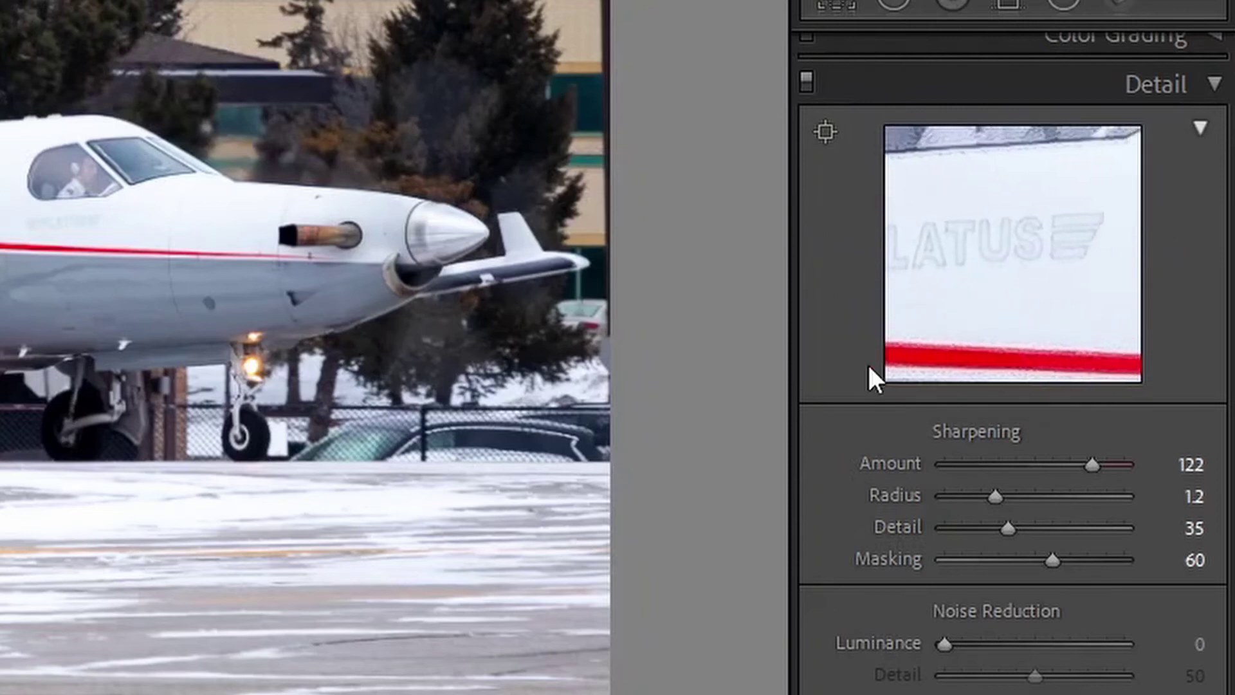
left_click(1195, 83)
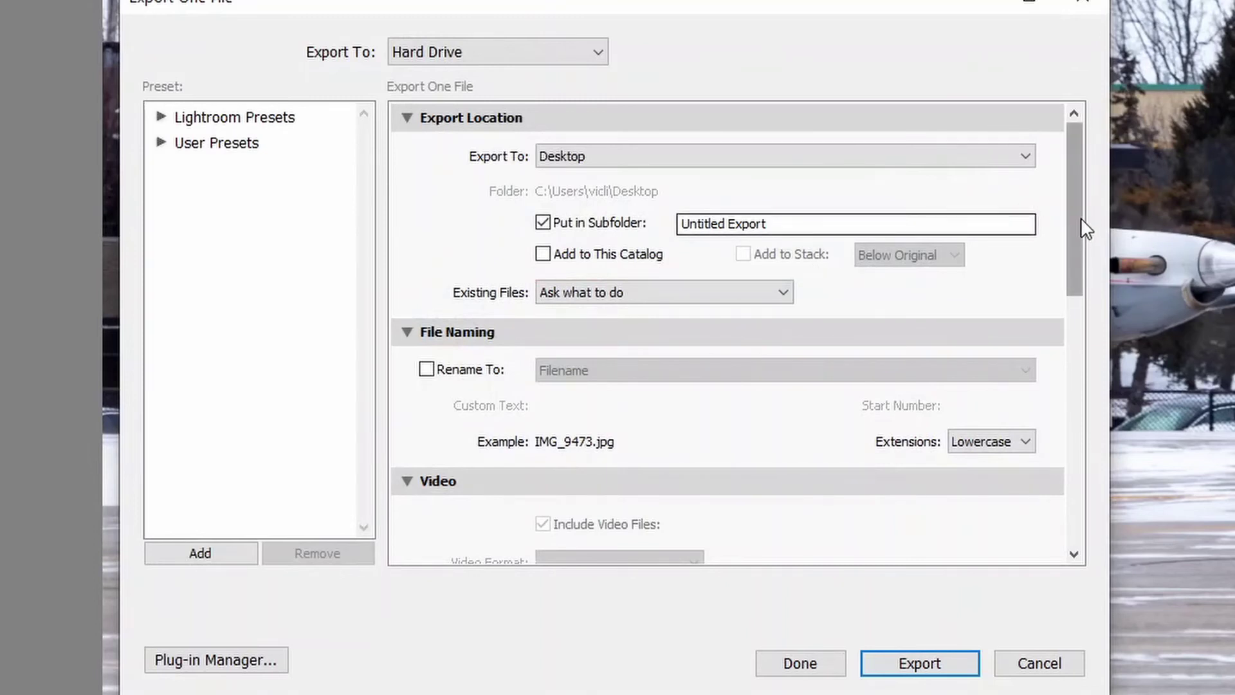
Configure the export to resize the photo to 1280 pixels on the long edge and turn off the watermark
left_click_drag(1079, 212, 1064, 364)
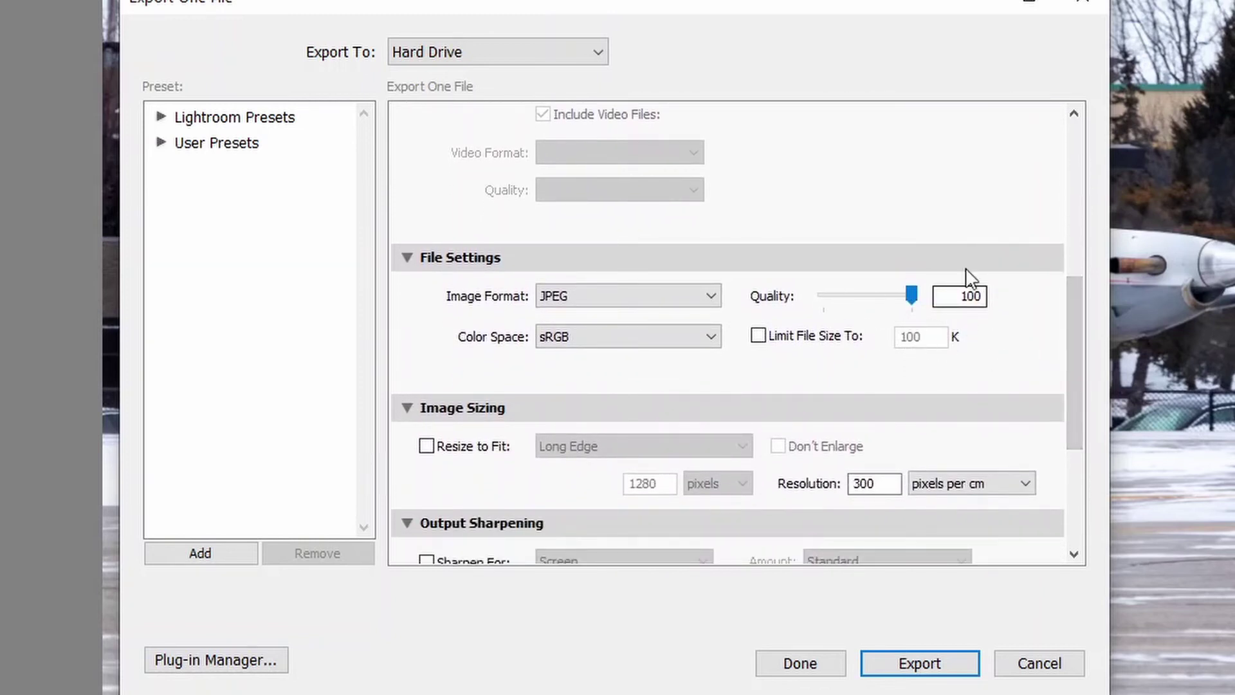
scroll(894, 283, "down", 3)
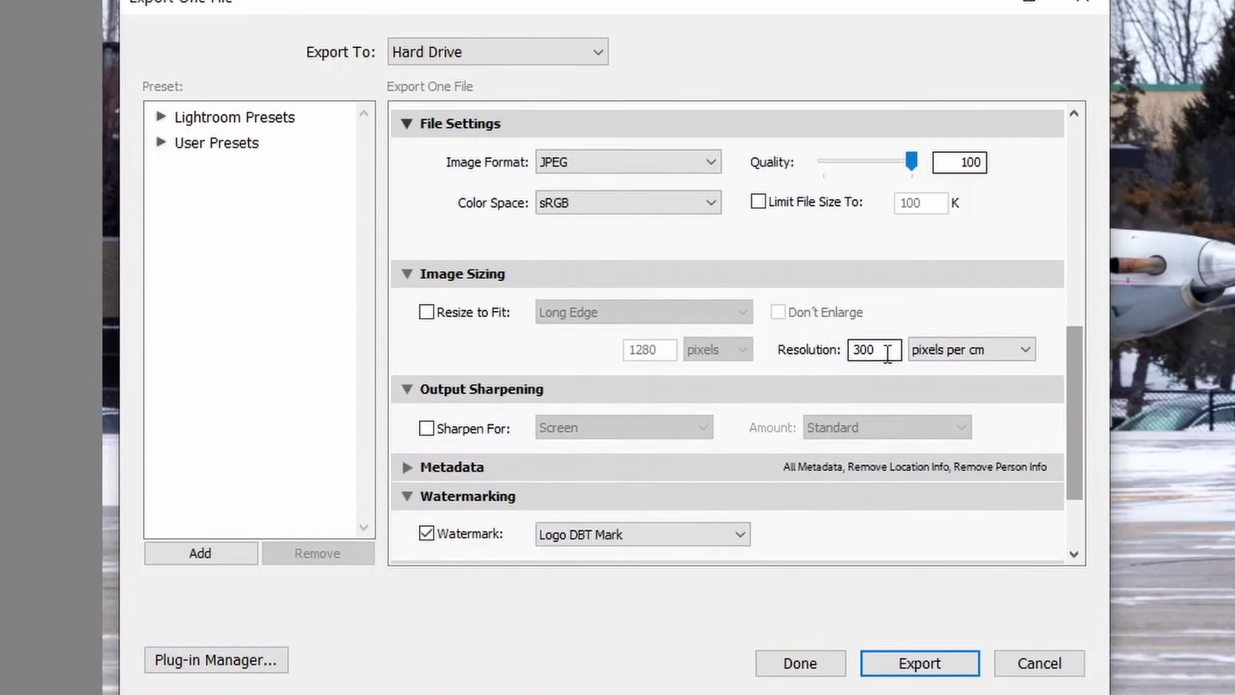
left_click(426, 313)
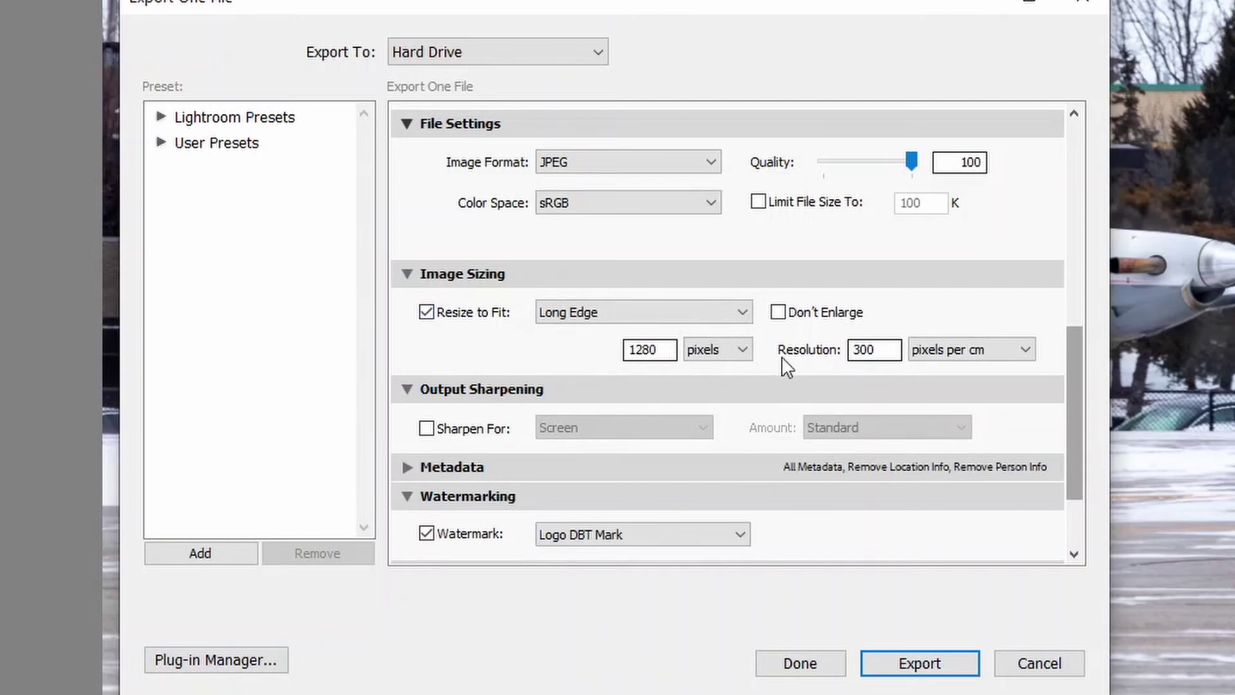
scroll(973, 362, "down", 3)
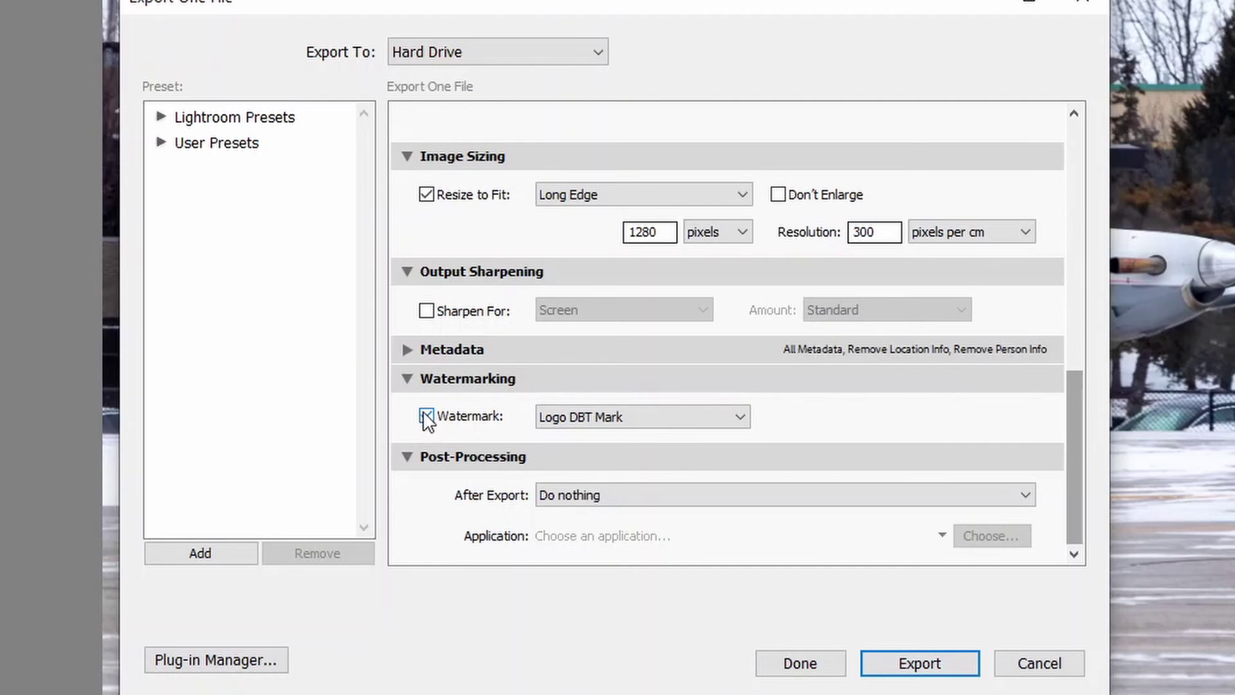
left_click(426, 417)
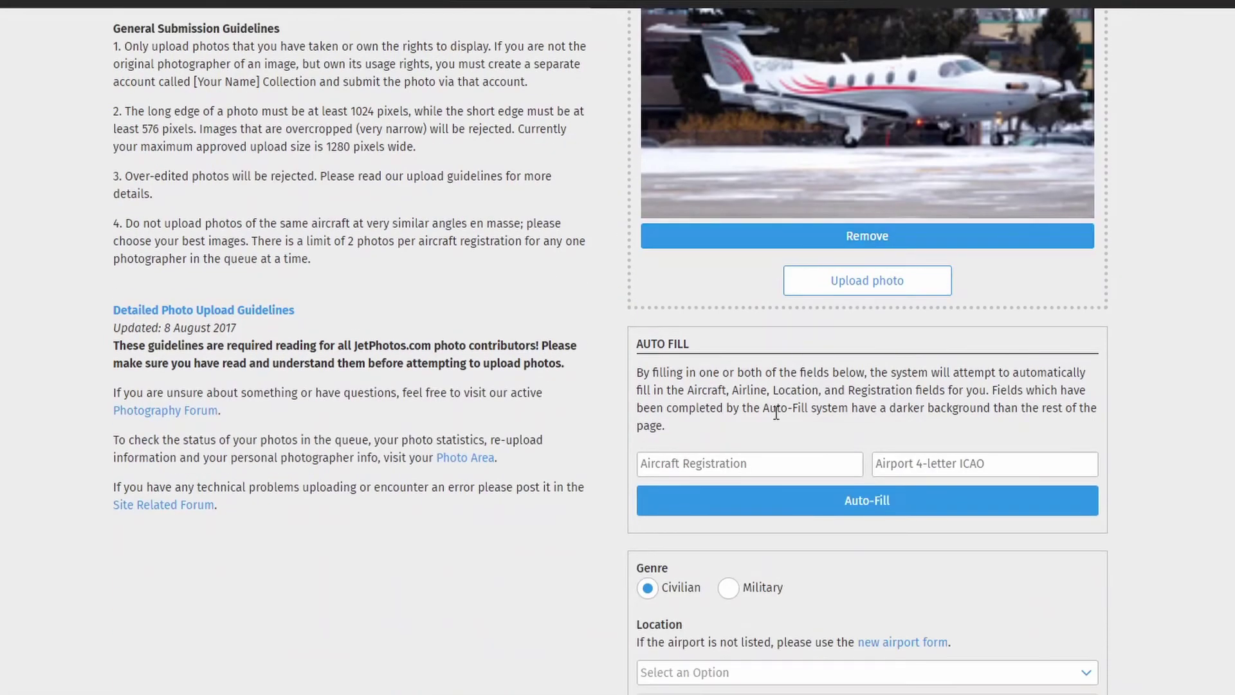
On the JetPhotos upload page, enter C-GPSQ as the aircraft registration and CYKZ as the airport ICAO code for auto-fill
left_click(748, 462)
type("C-GPSQ")
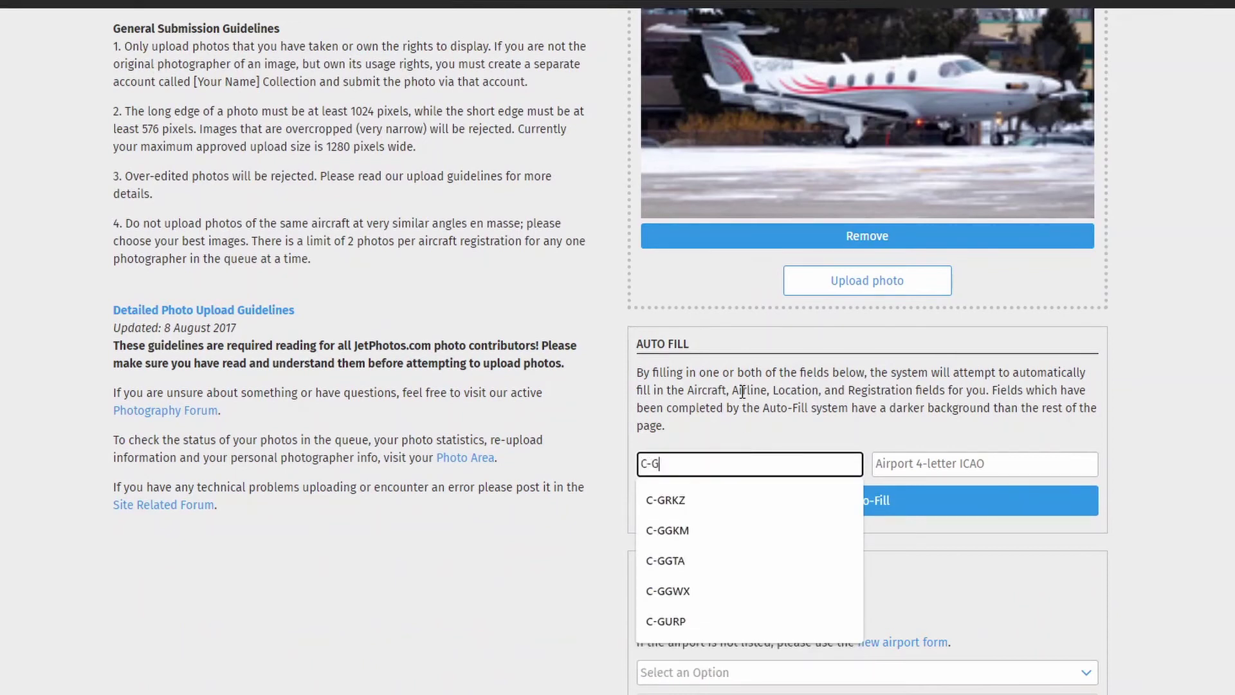
left_click(929, 462)
type("CYKZ")
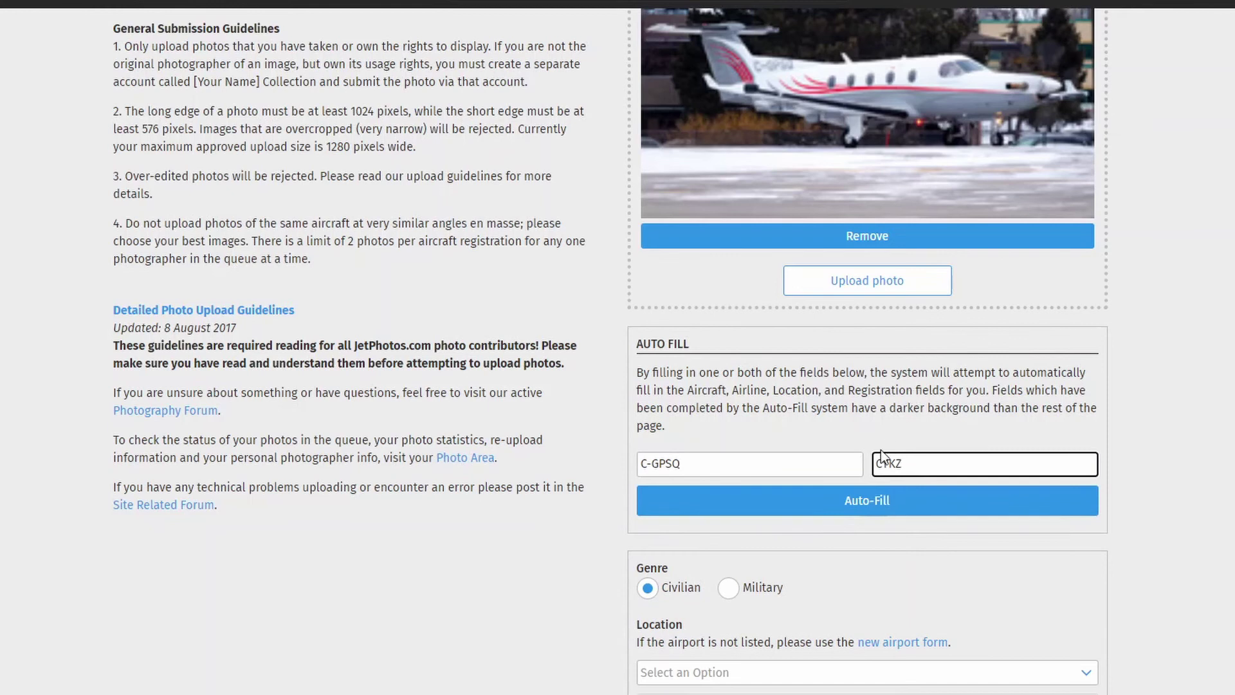
Categorize the aircraft as Small Prop, review the whole submission form, and submit the photo
scroll(900, 391, "up", 3)
scroll(756, 378, "down", 15)
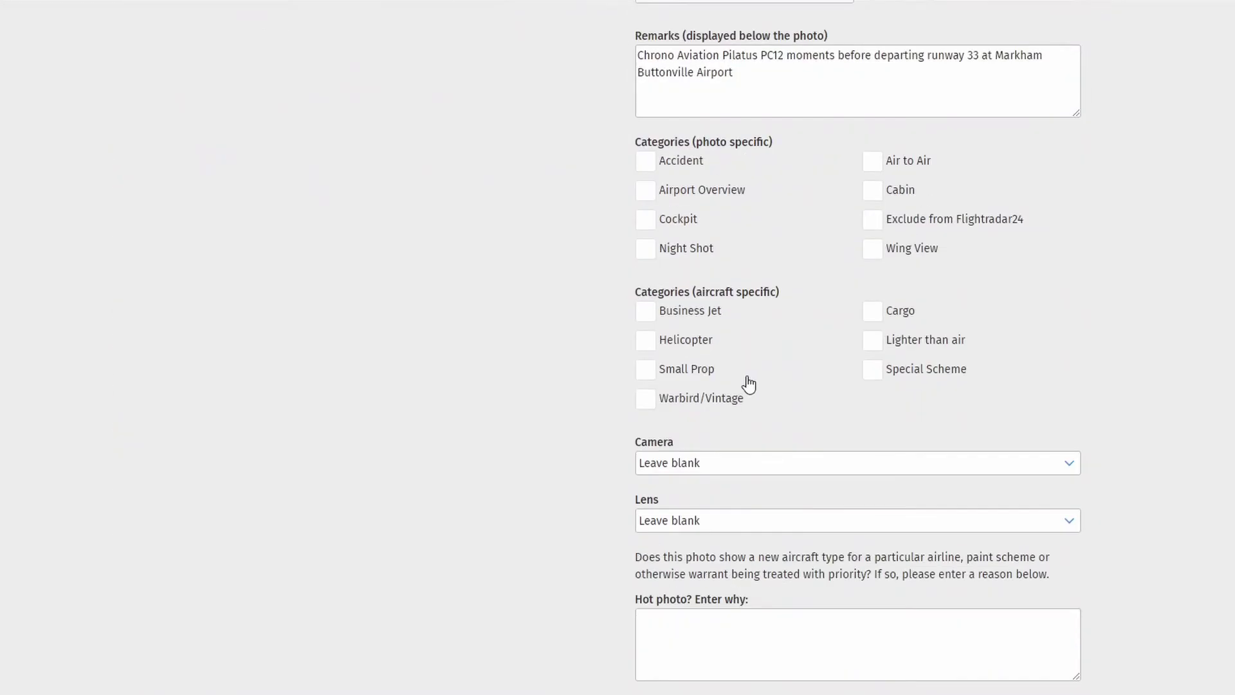
scroll(795, 412, "down", 3)
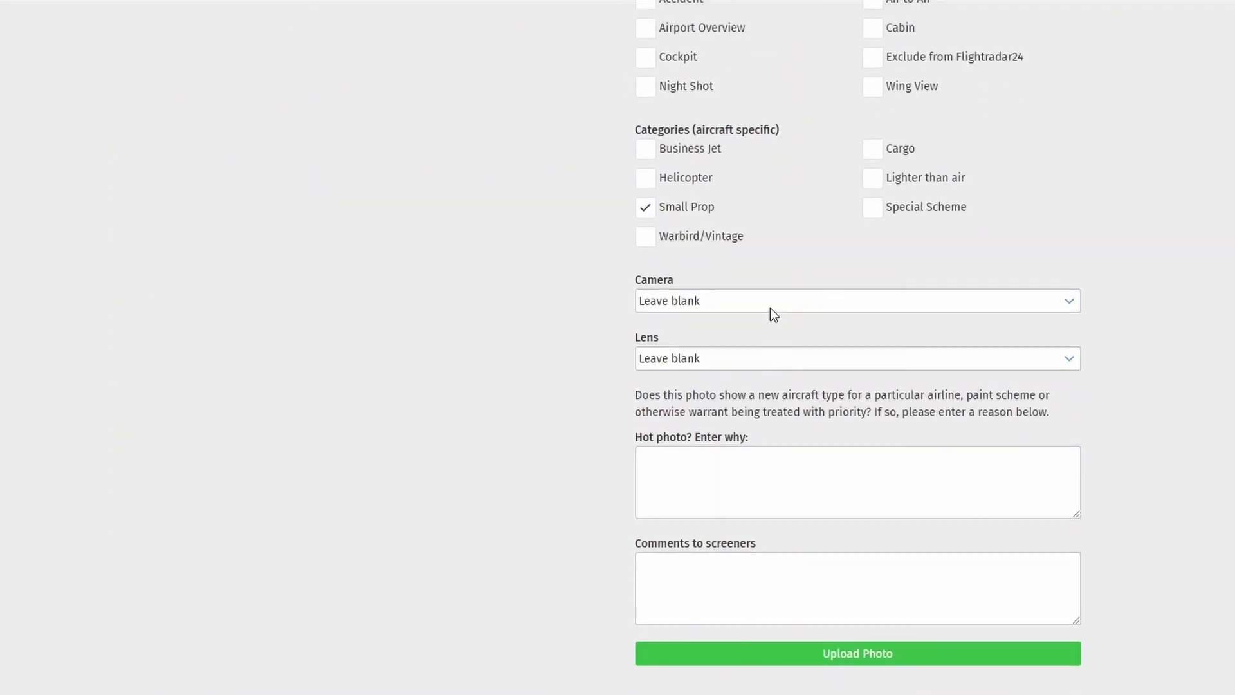
scroll(716, 454, "down", 2)
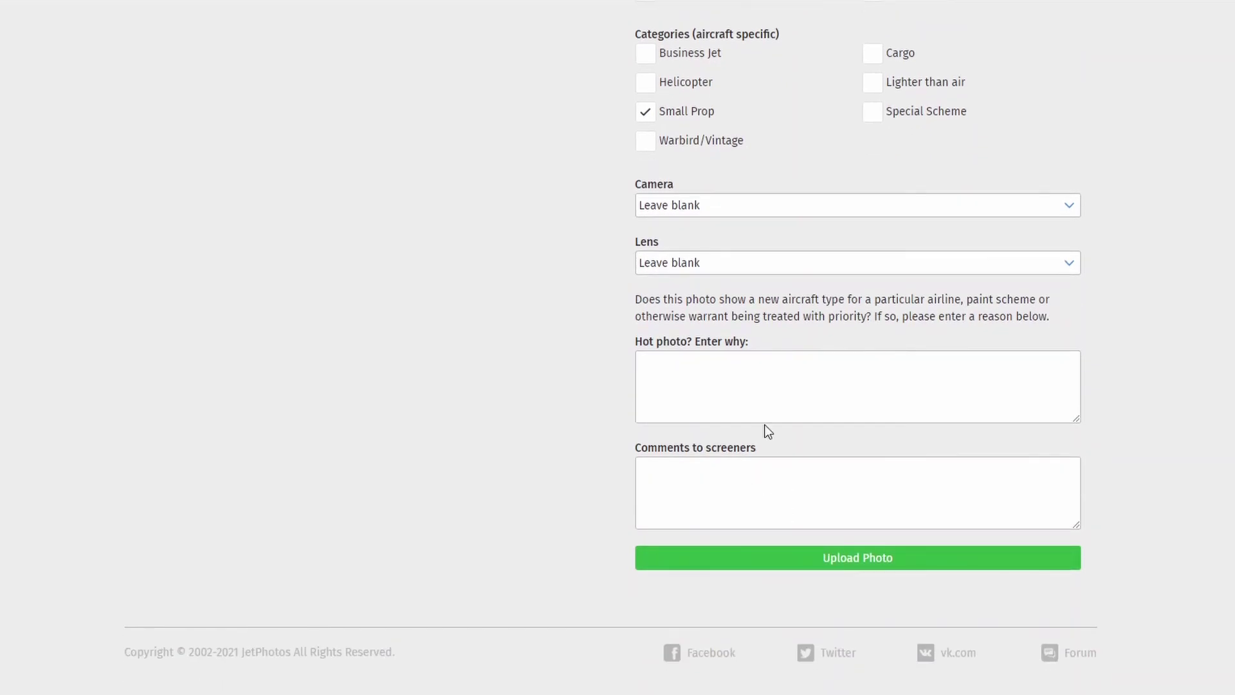
scroll(768, 431, "up", 20)
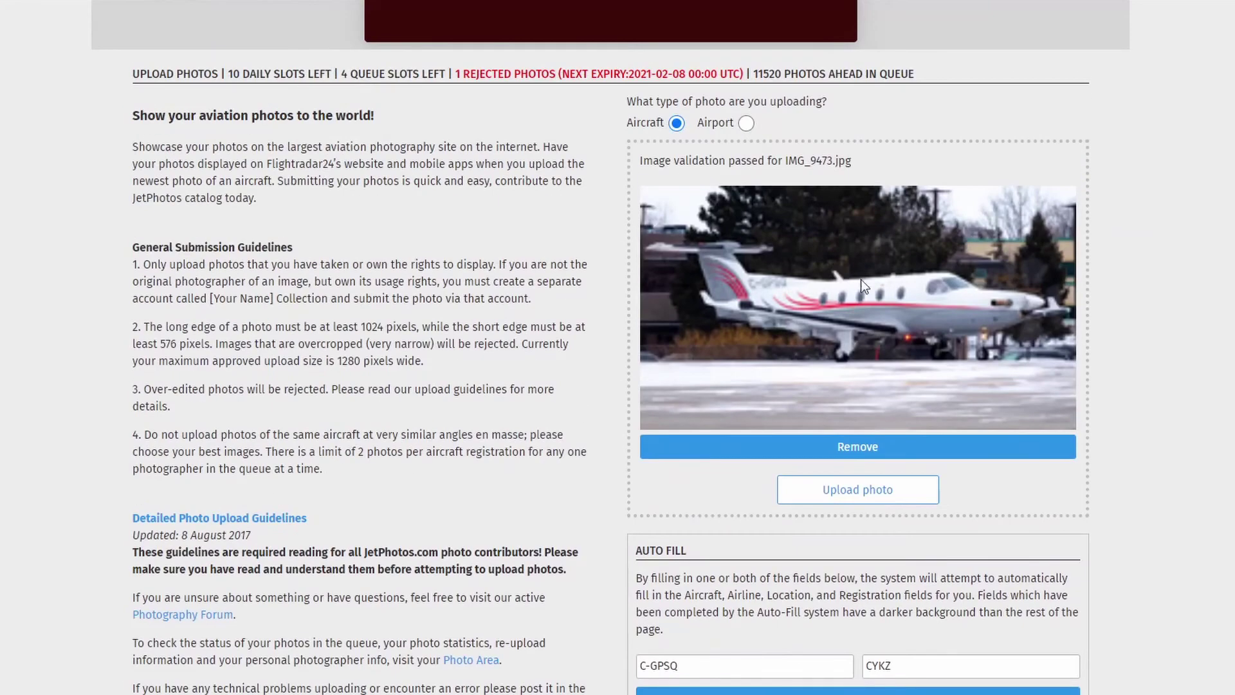
scroll(961, 254, "down", 20)
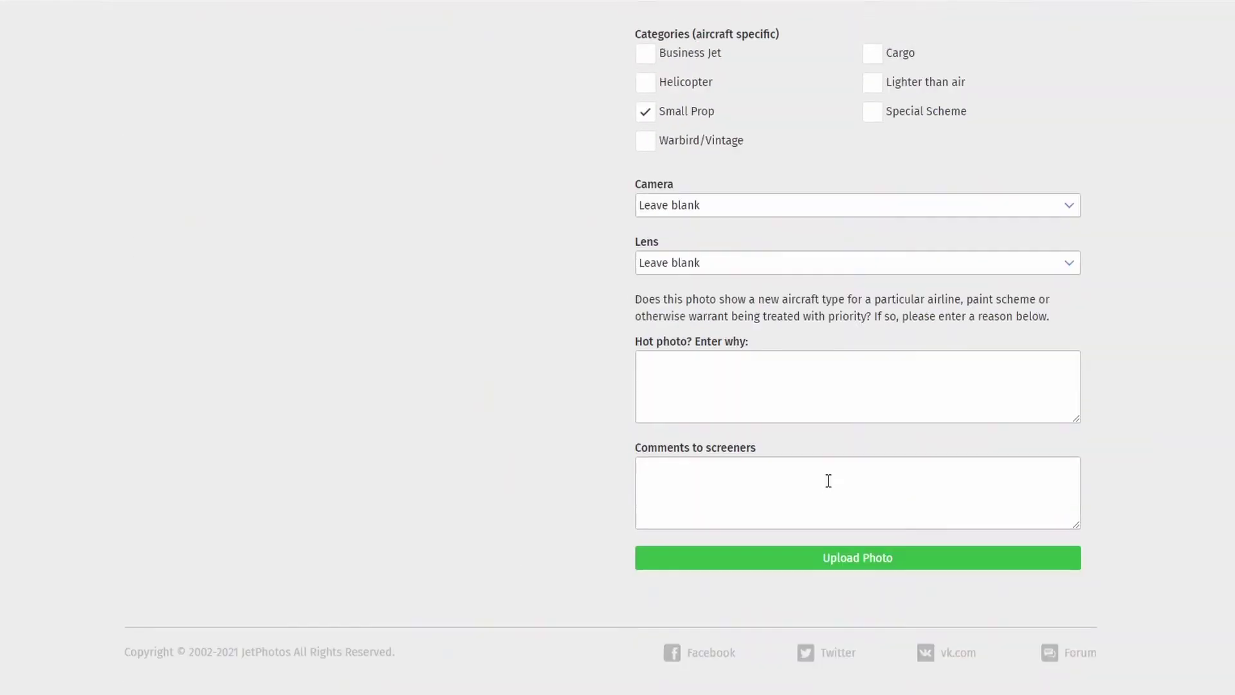
left_click(829, 558)
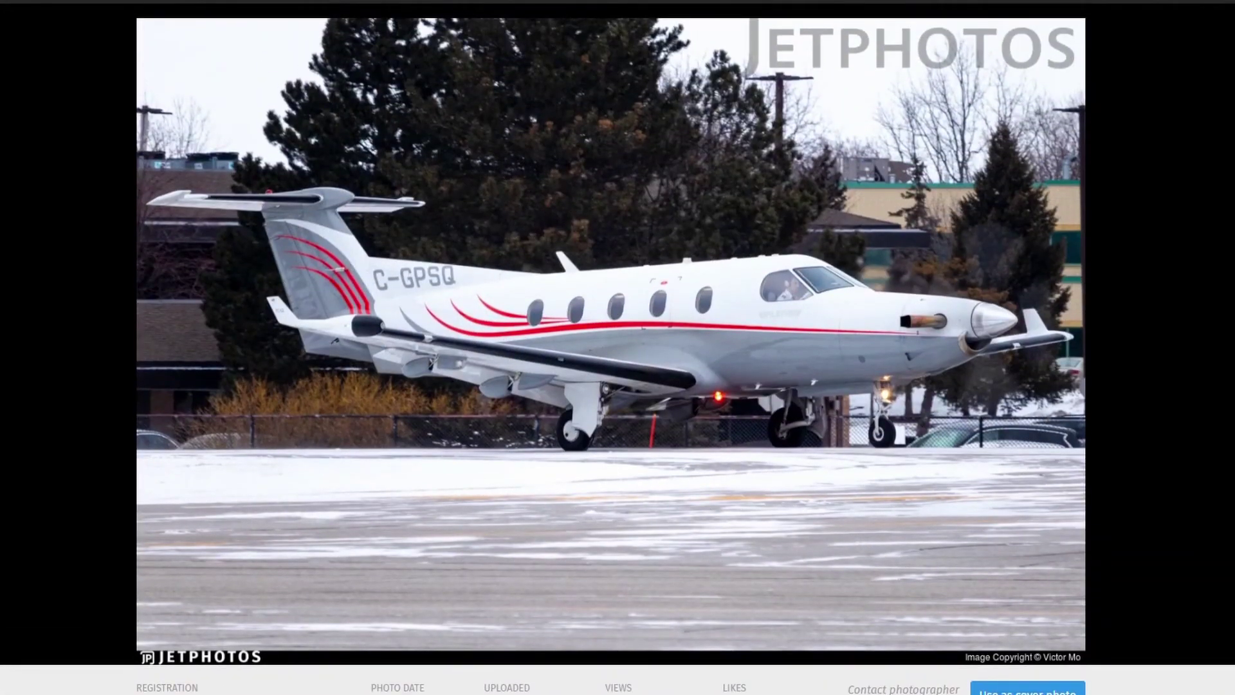
Review the published C-GPSQ photo page, including its aircraft, location and photo details and the related photos
scroll(617, 348, "down", 2)
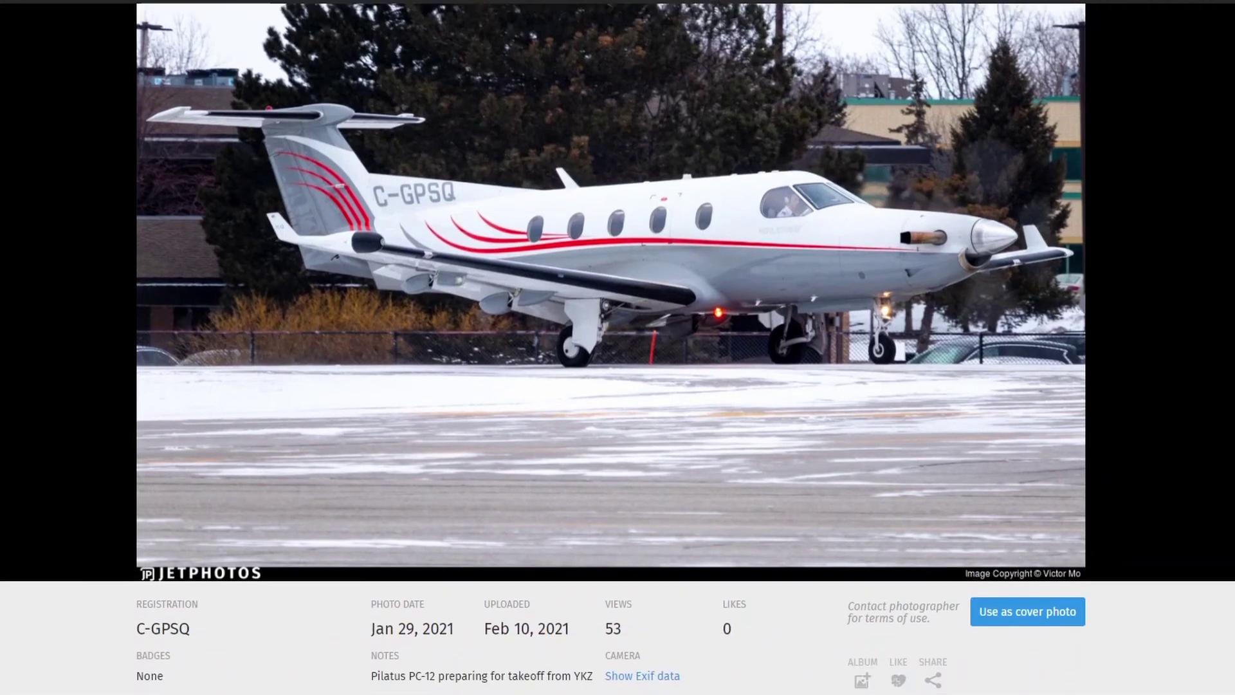
scroll(618, 347, "down", 4)
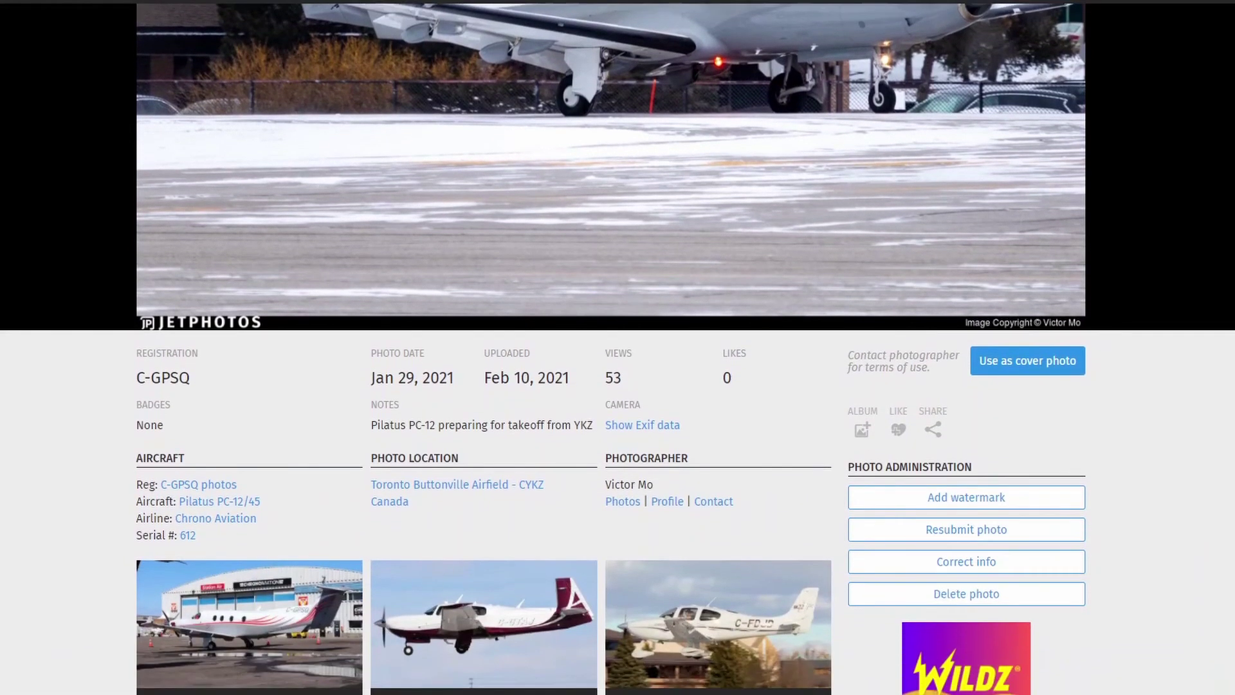
scroll(618, 347, "down", 2)
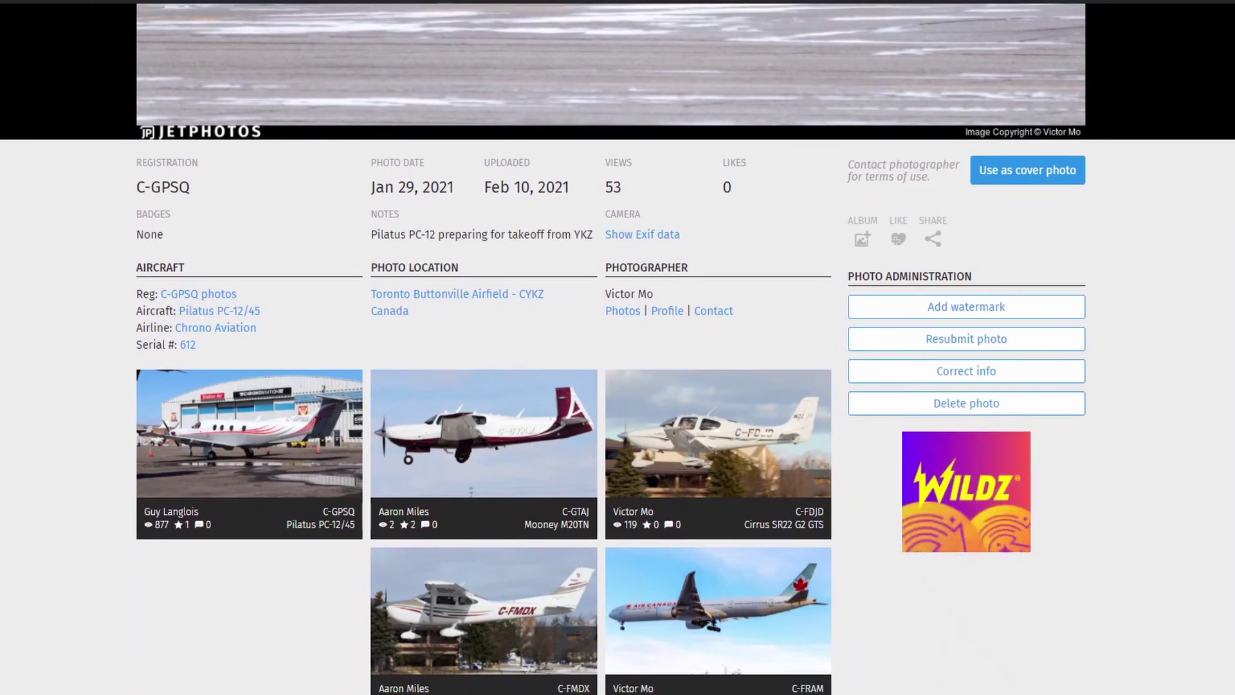
scroll(618, 347, "up", 1)
scroll(1144, 123, "up", 4)
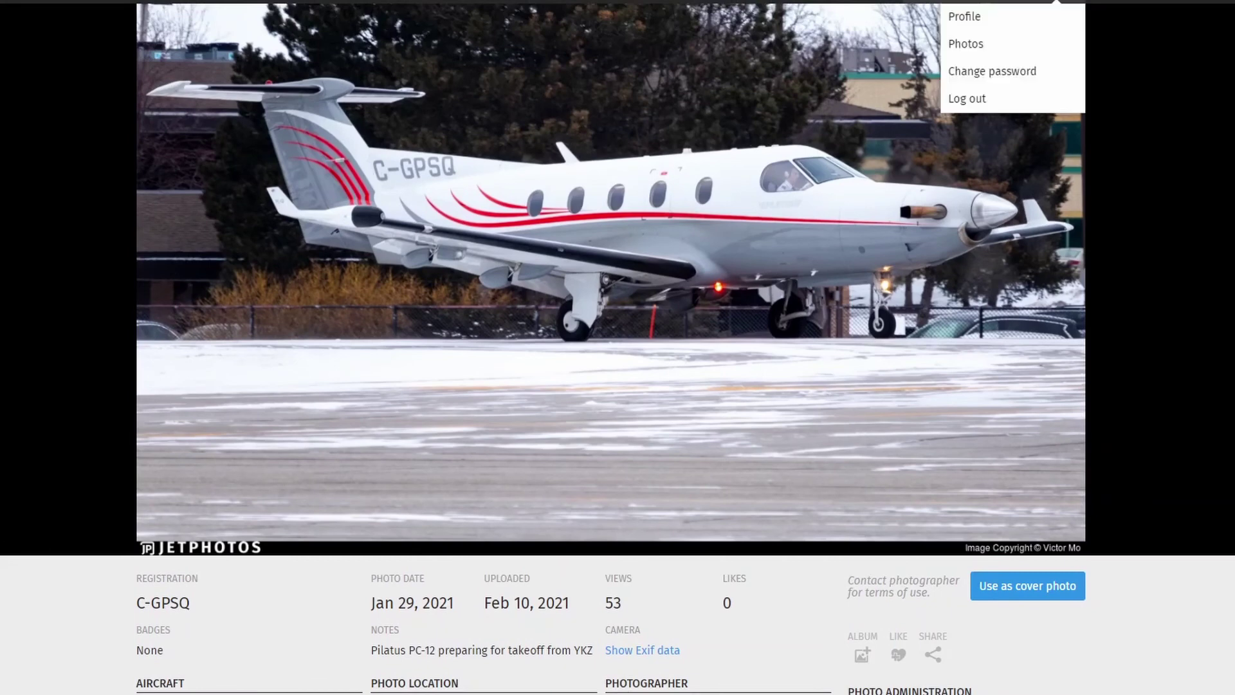
Open the photographer's profile and look through its popular photos, about information and upload statistics
left_click(976, 19)
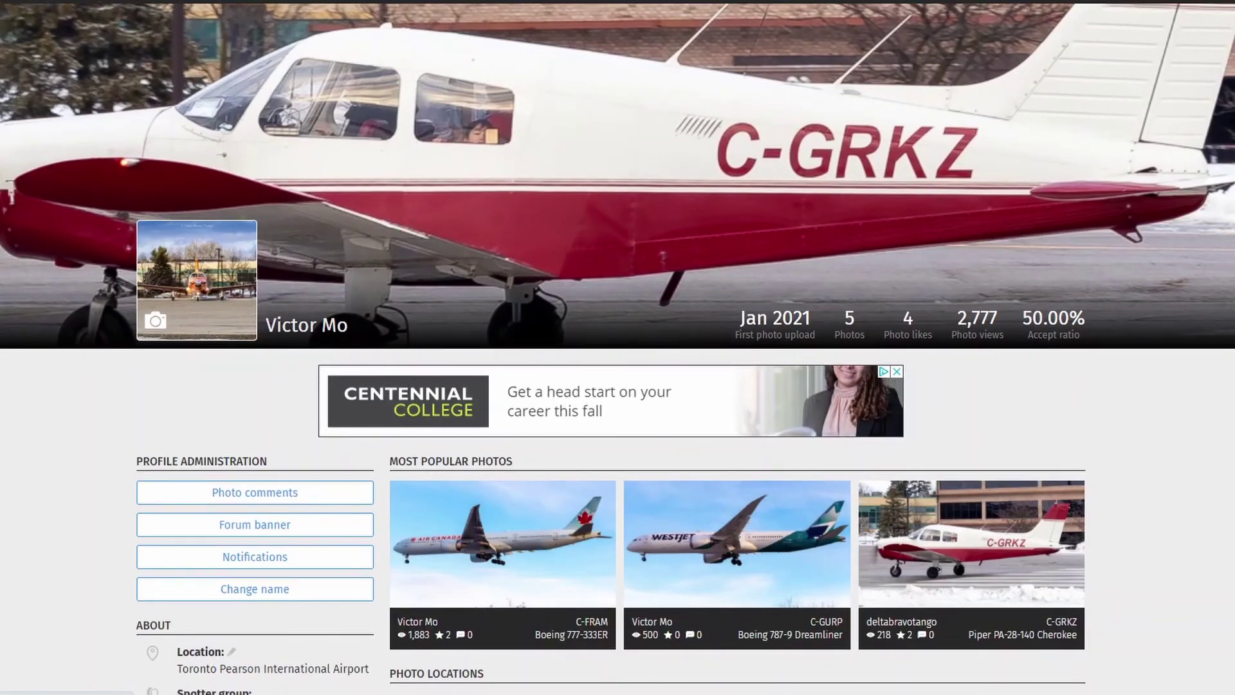
scroll(618, 348, "down", 4)
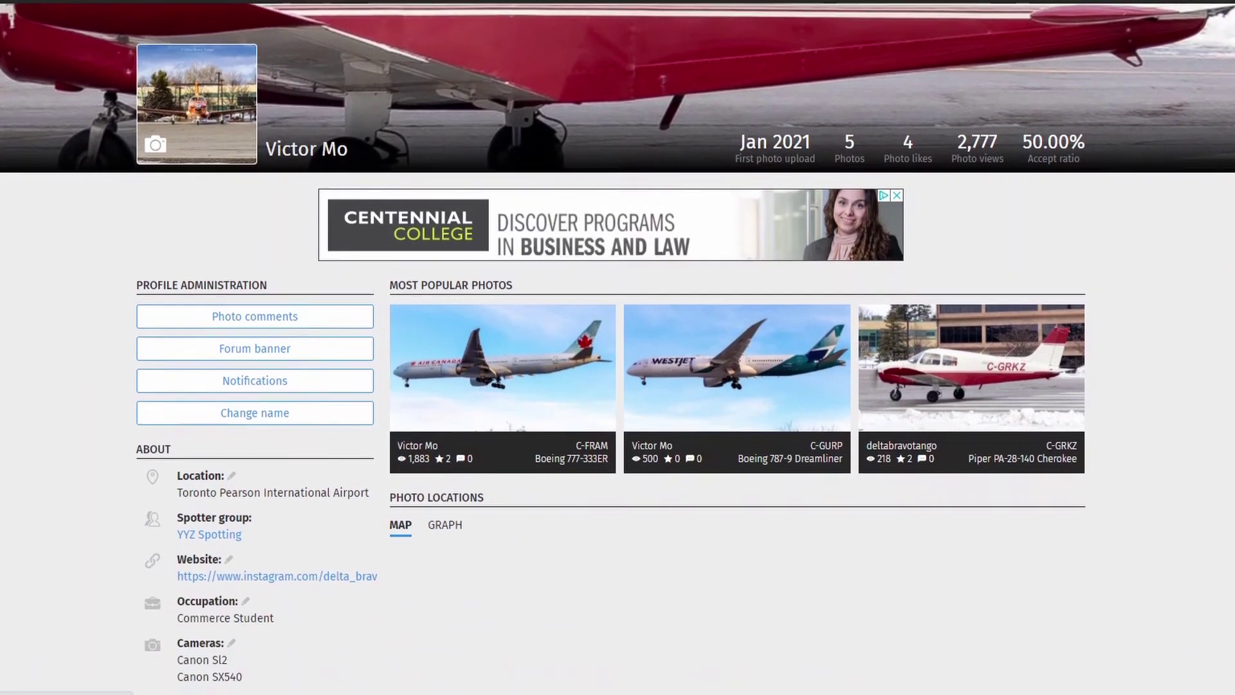
scroll(618, 347, "down", 3)
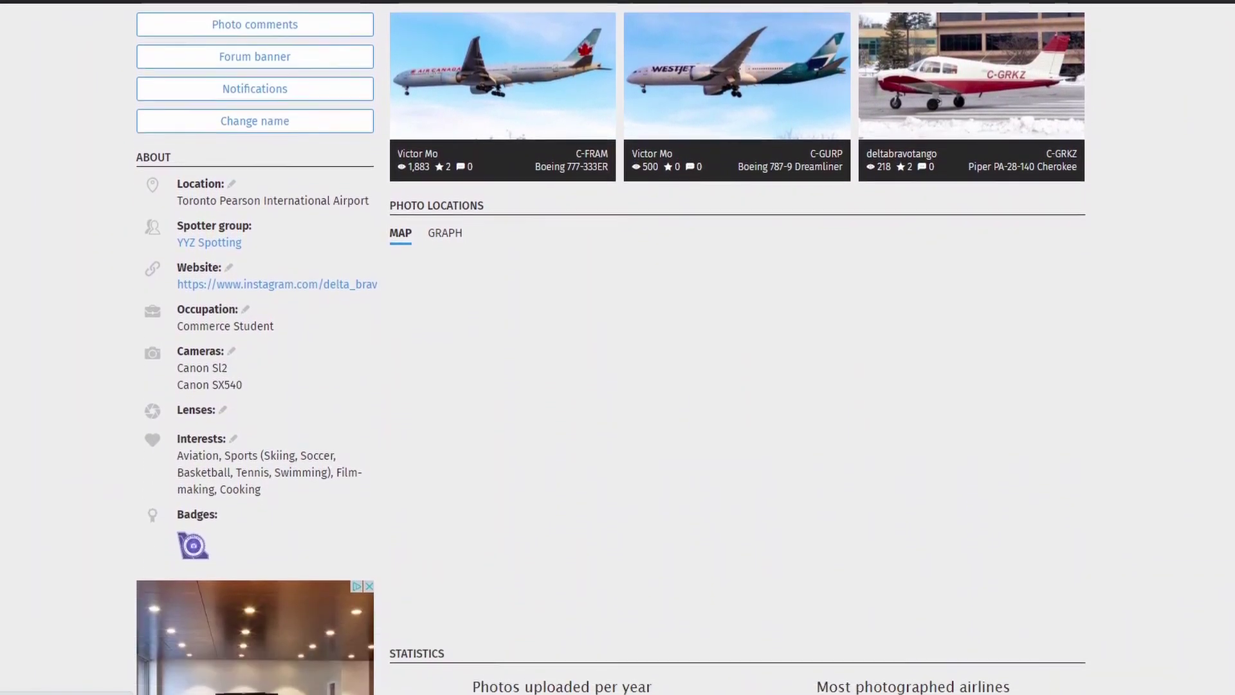
scroll(617, 348, "down", 2)
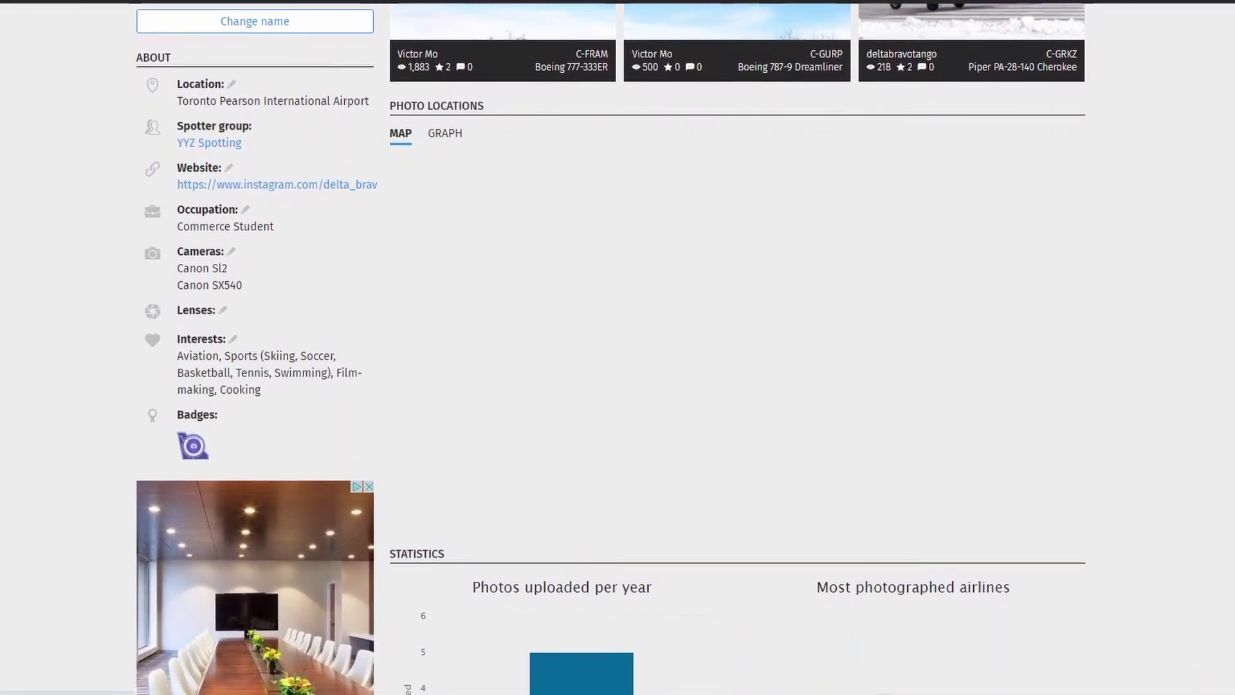
scroll(617, 347, "down", 3)
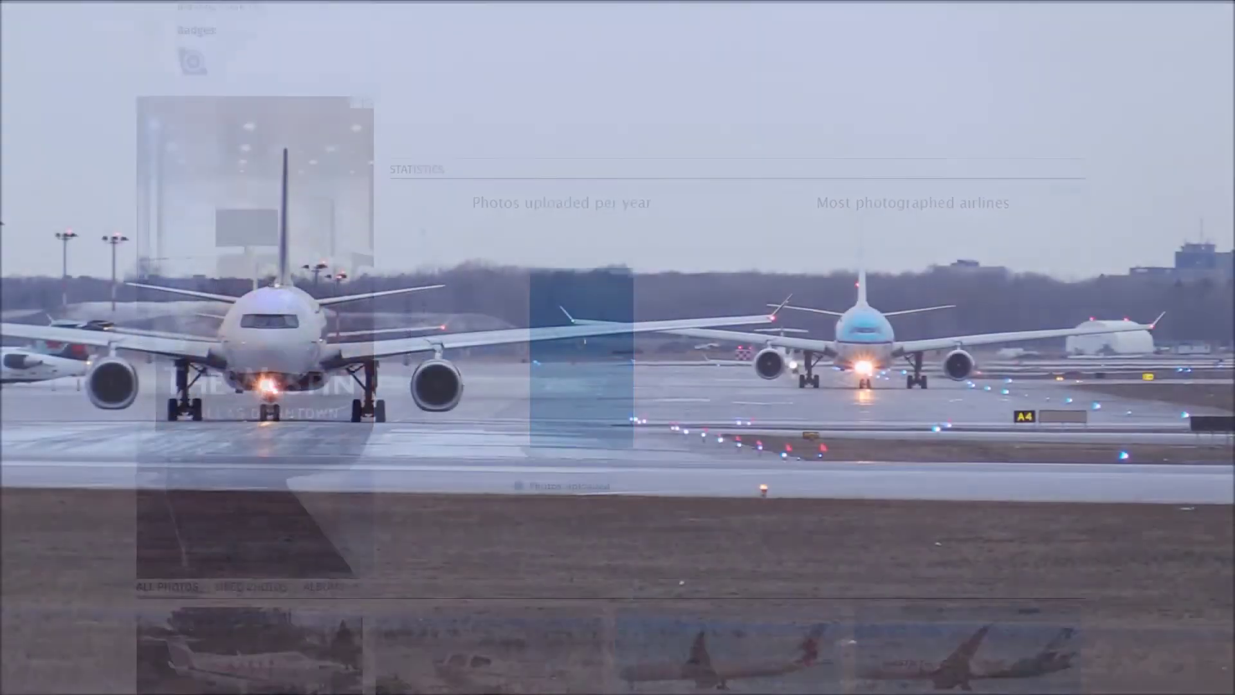